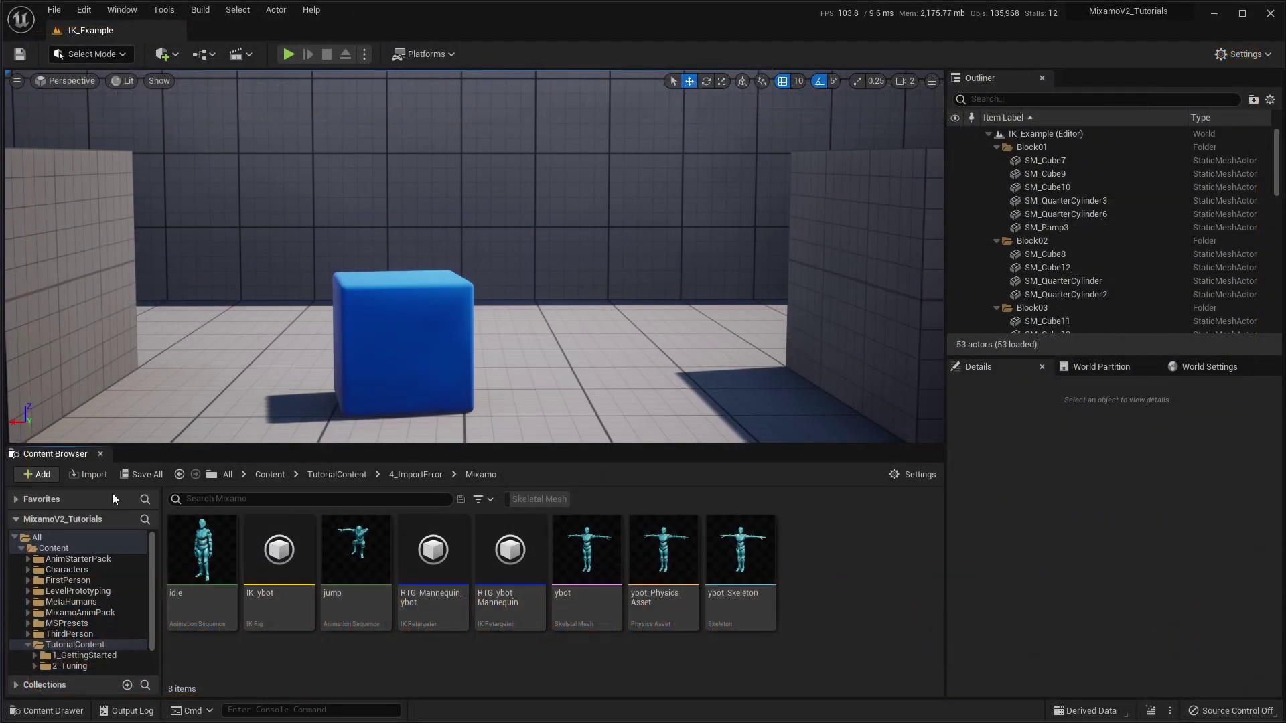
Attempt importing the left strafe animation onto ybot_Skeleton, then dismiss the failure message.
left_click(93, 474)
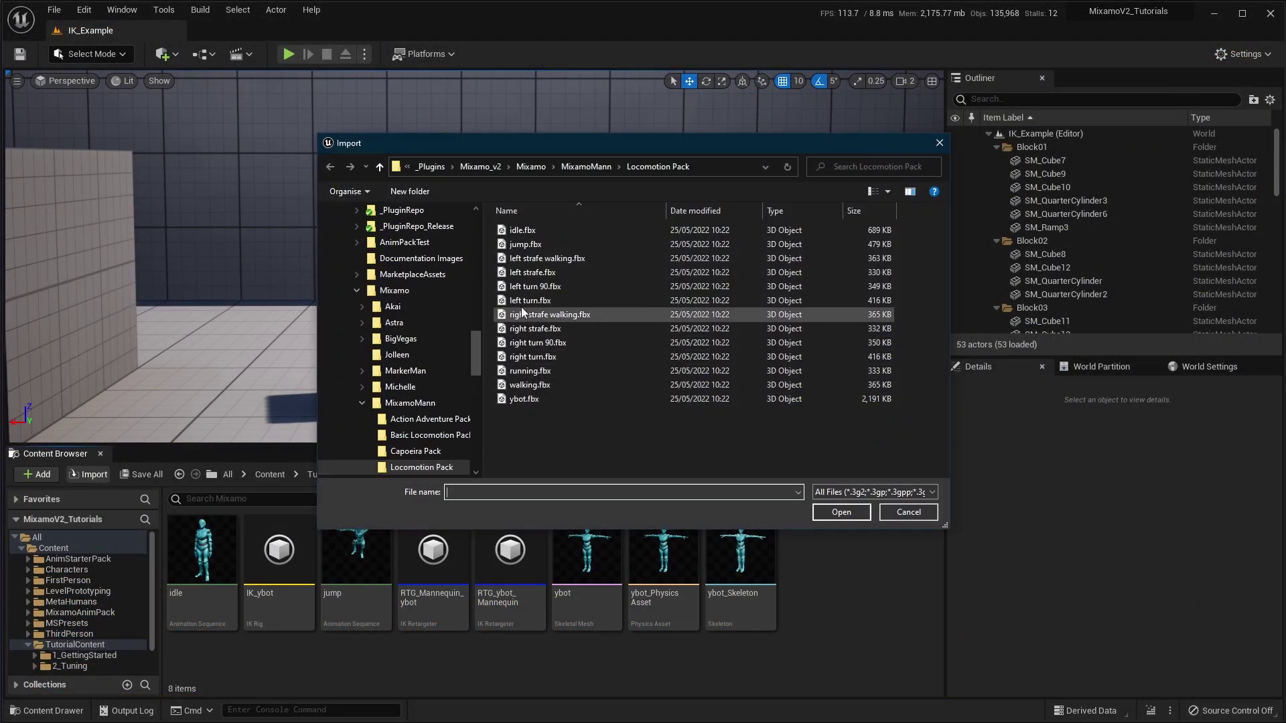
left_click(533, 272)
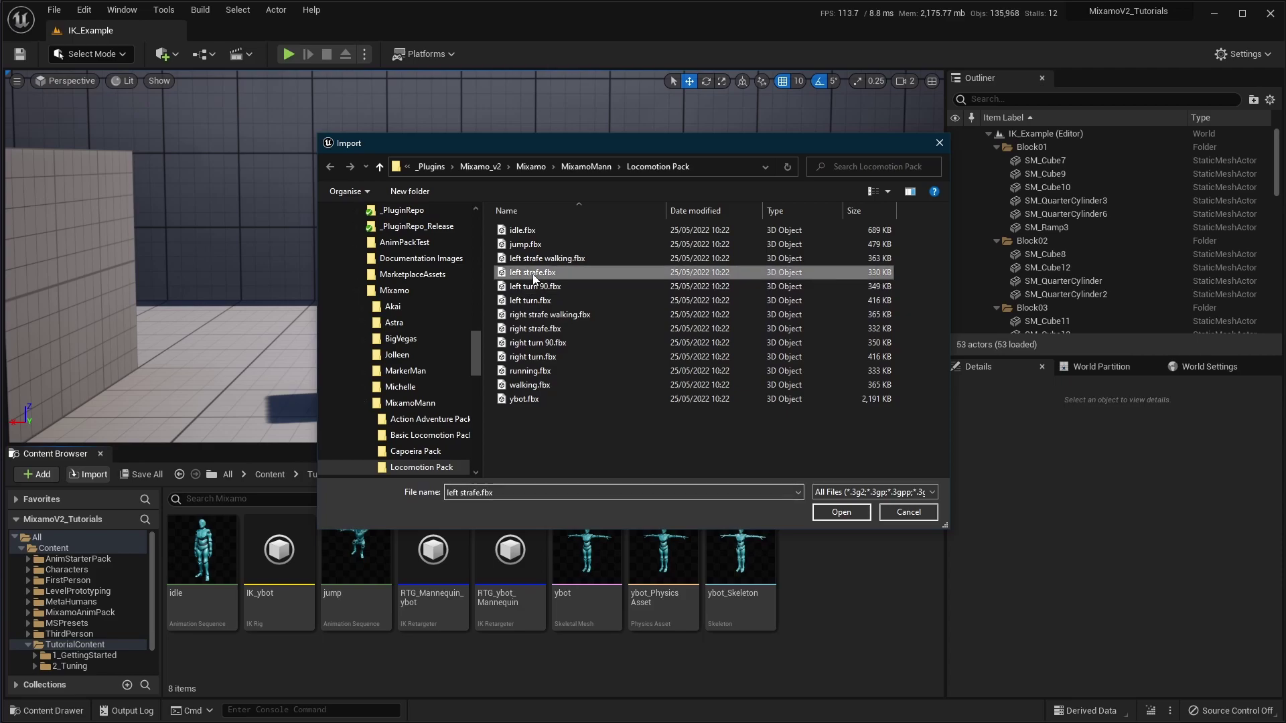
left_click(830, 515)
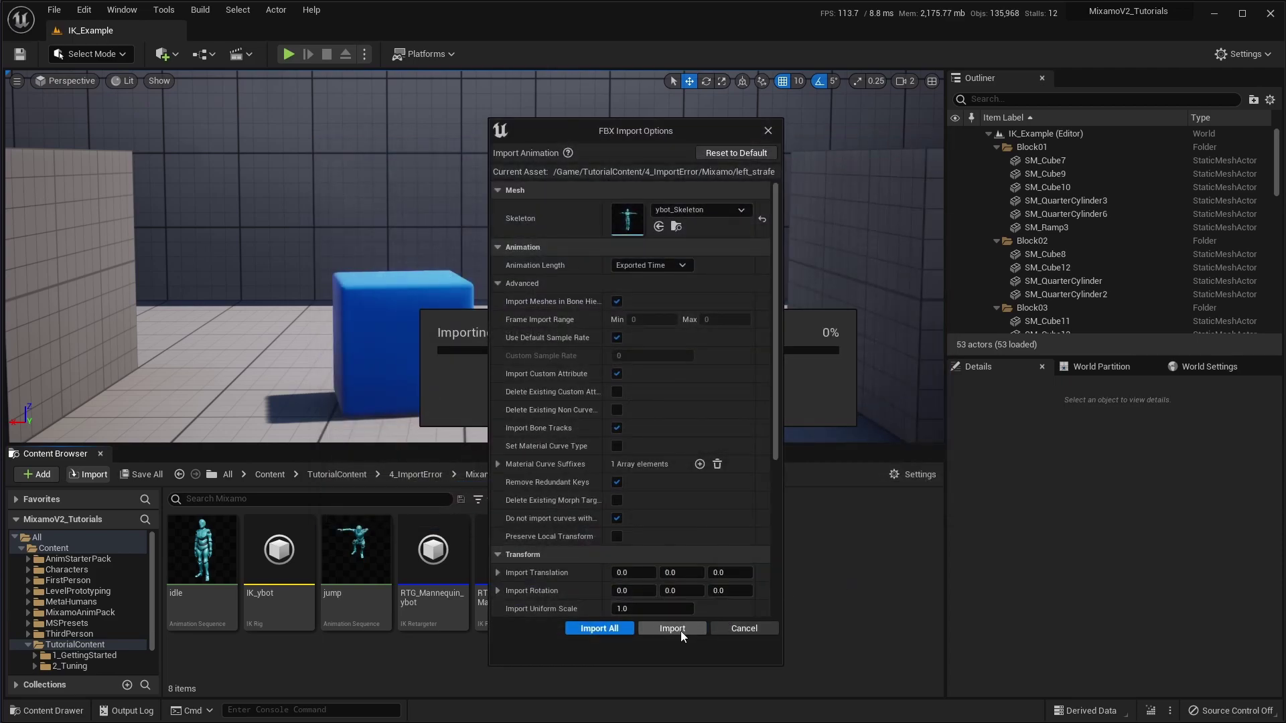
left_click(682, 632)
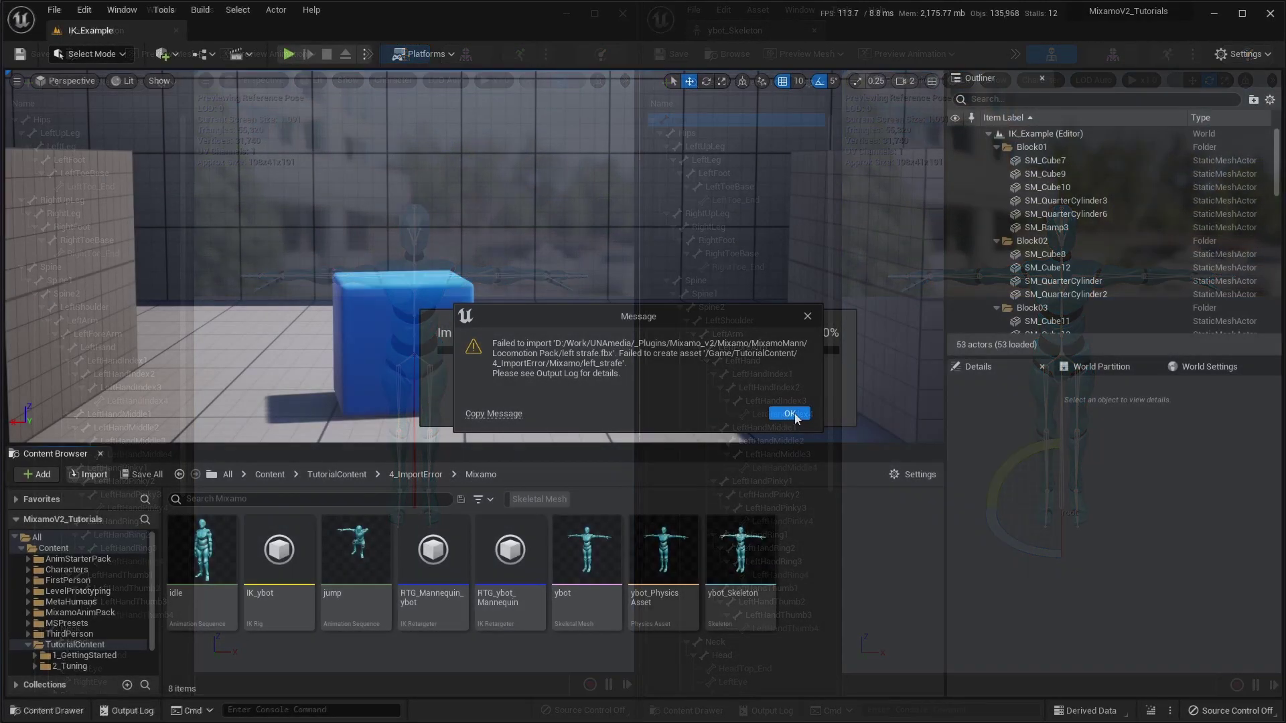
left_click(795, 413)
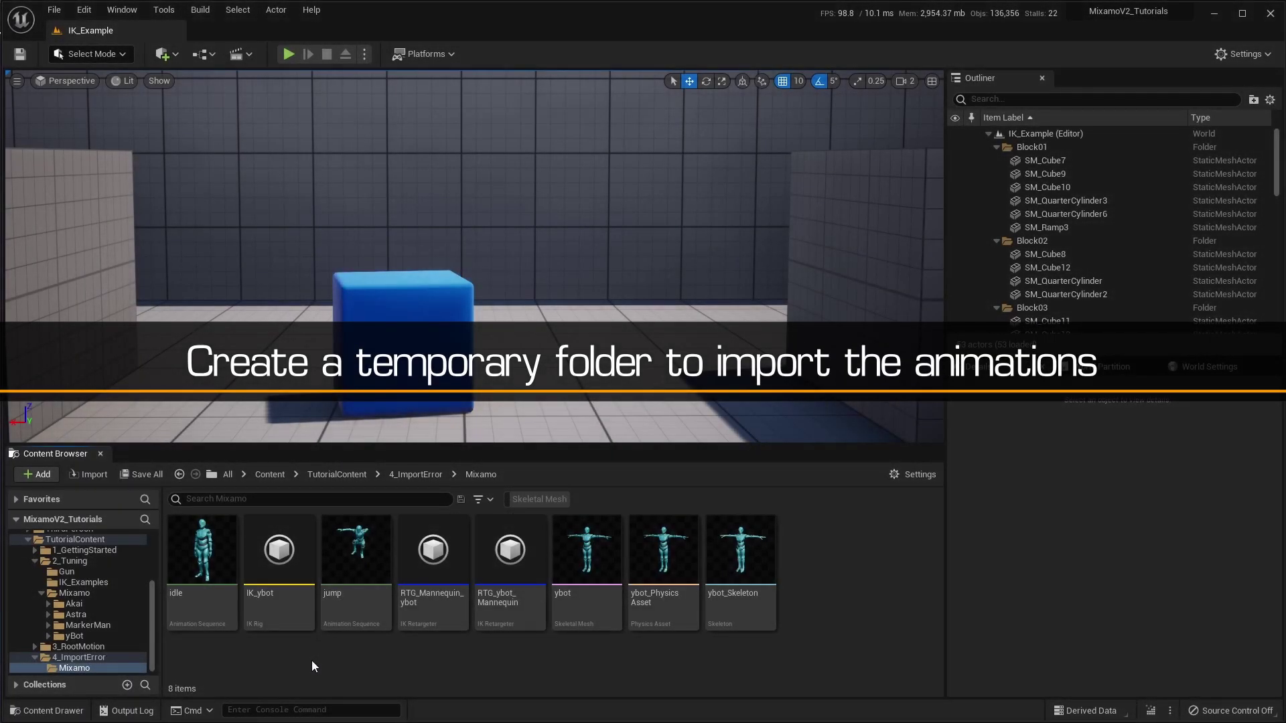
Create a new folder named ImportTemp in the Mixamo folder.
right_click(312, 660)
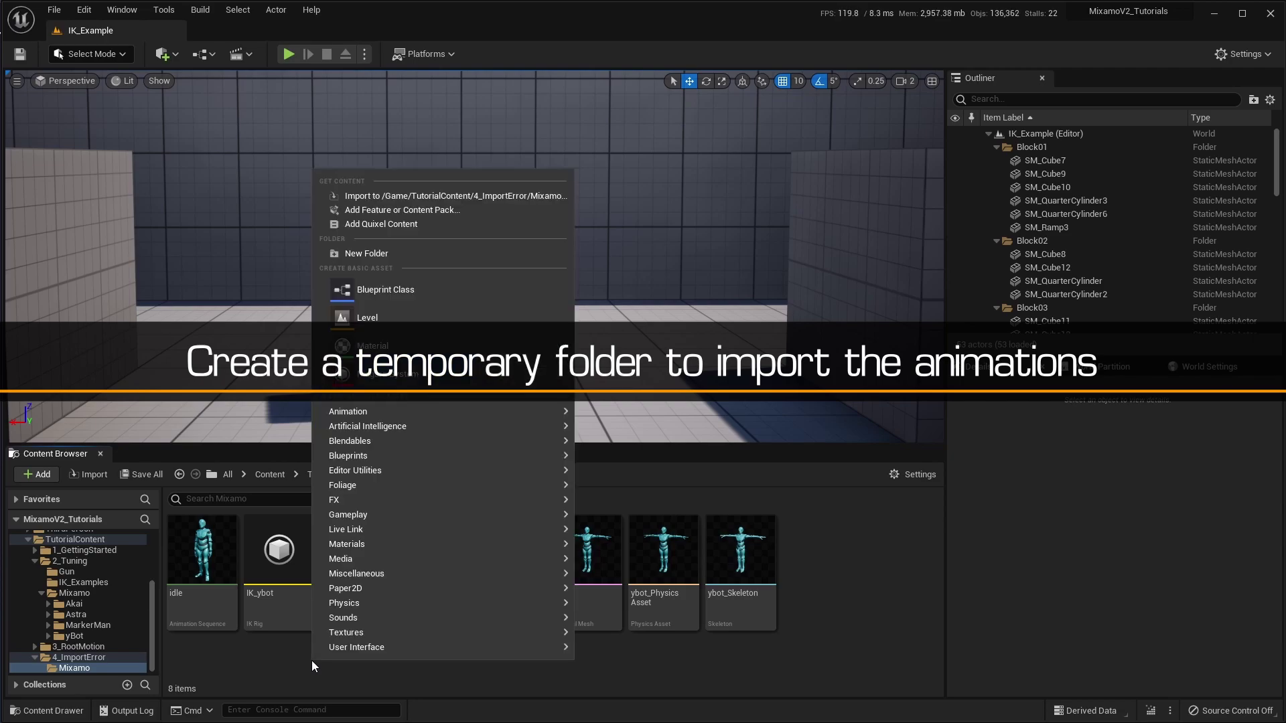
left_click(441, 255)
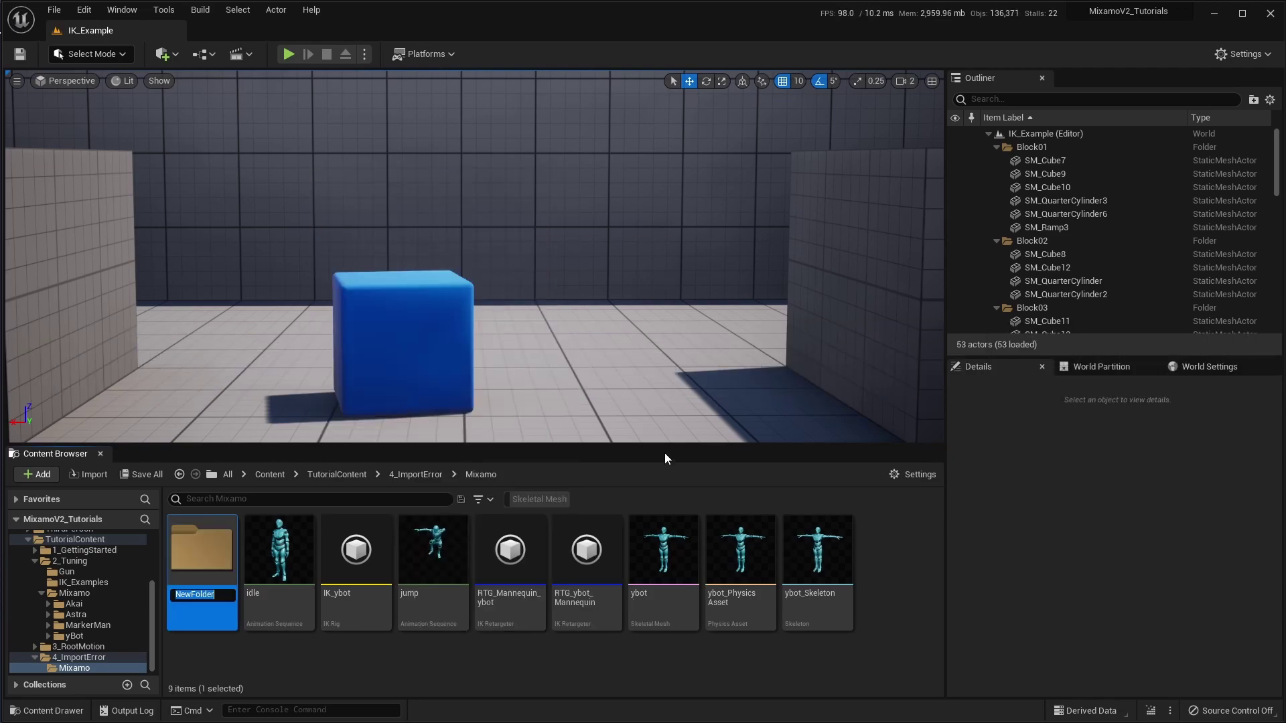
type("ImportTemp")
key("Return")
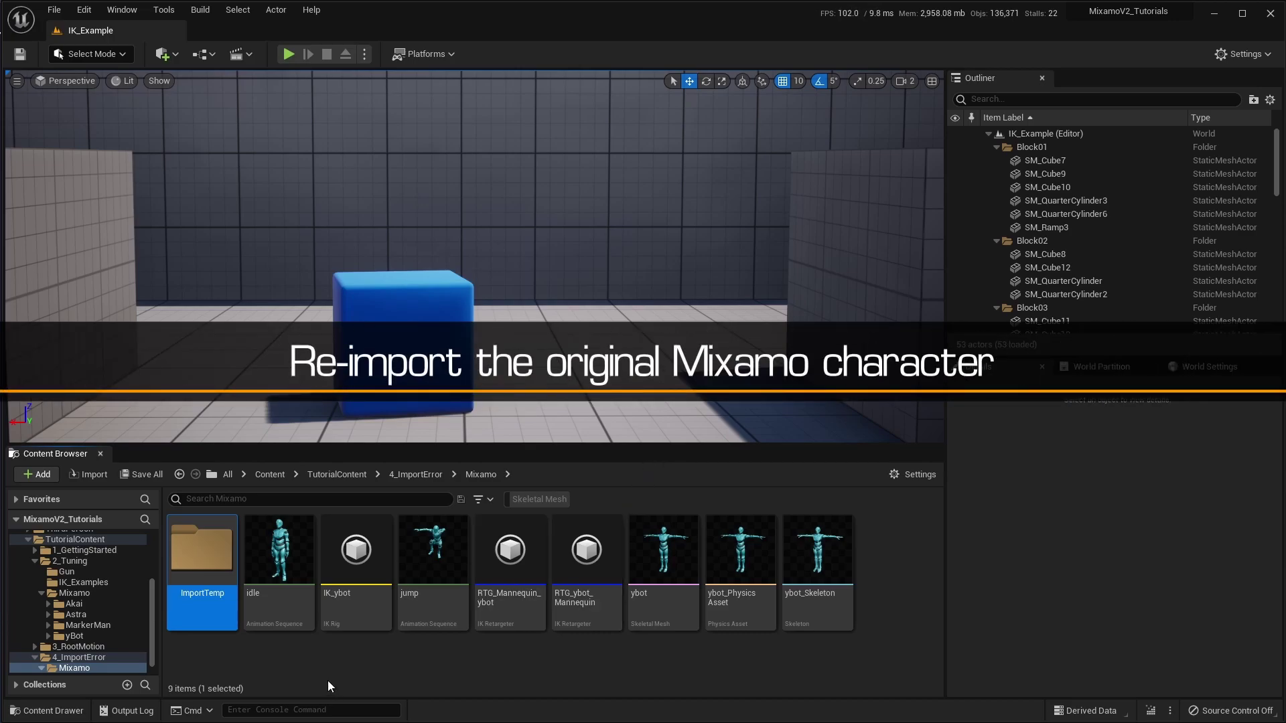
Import ybot.fbx into ImportTemp with Import All, then close the Message Log.
double_click(218, 610)
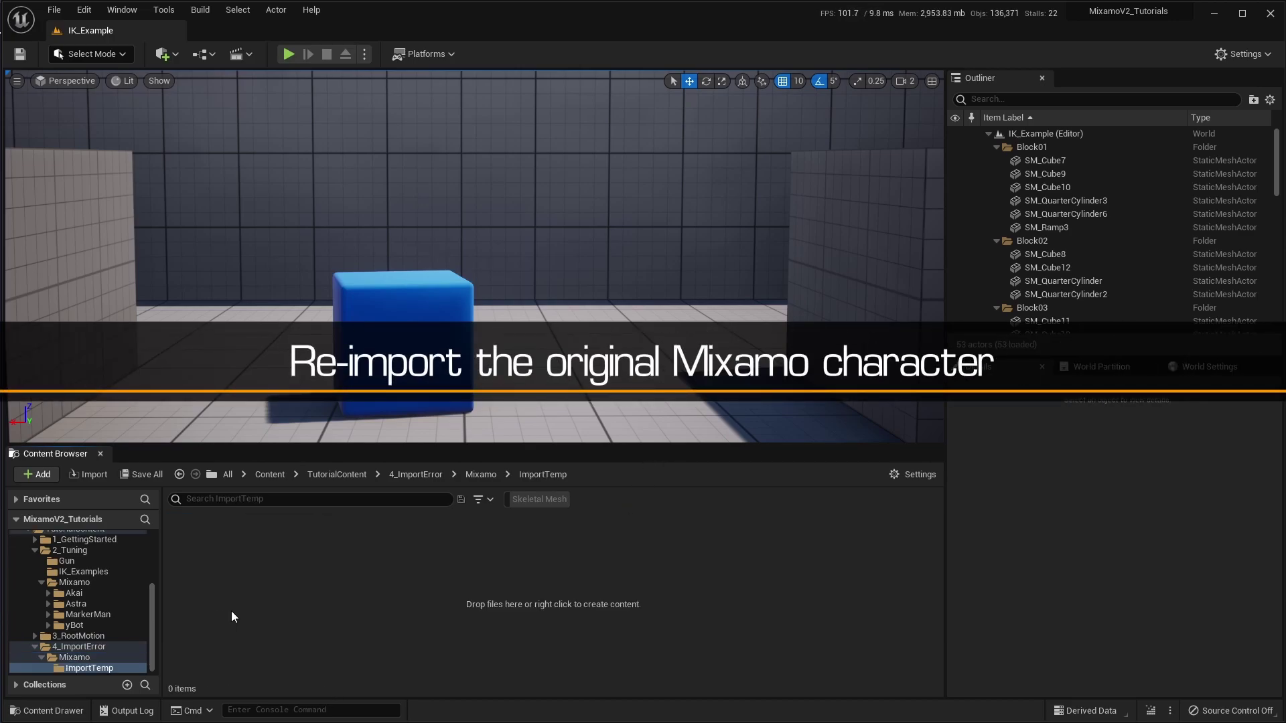
left_click(87, 474)
left_click(580, 400)
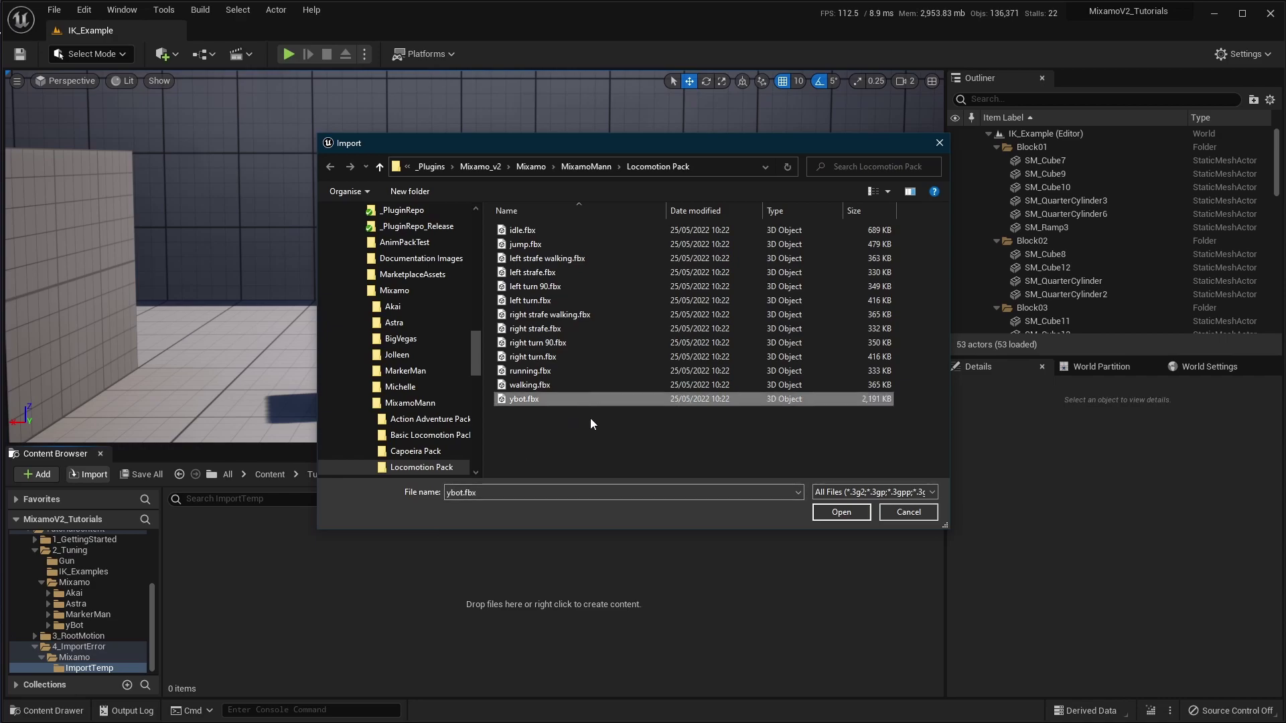
left_click(843, 512)
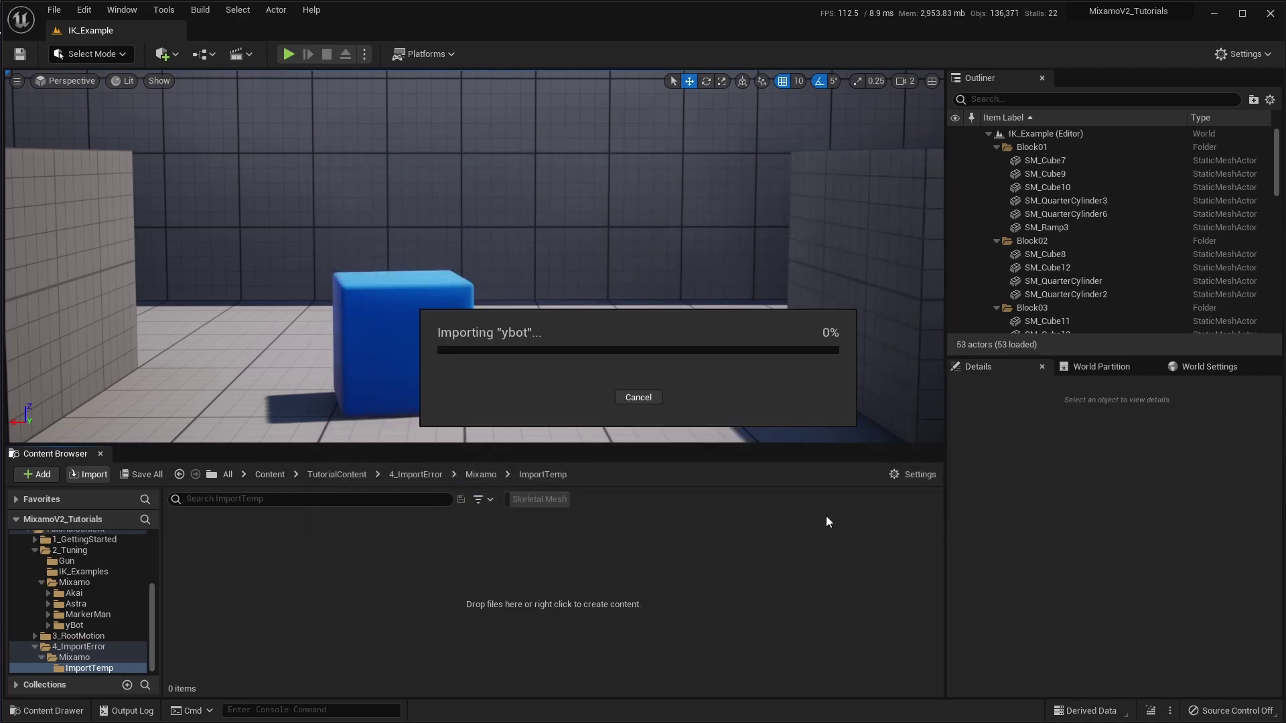
left_click(686, 624)
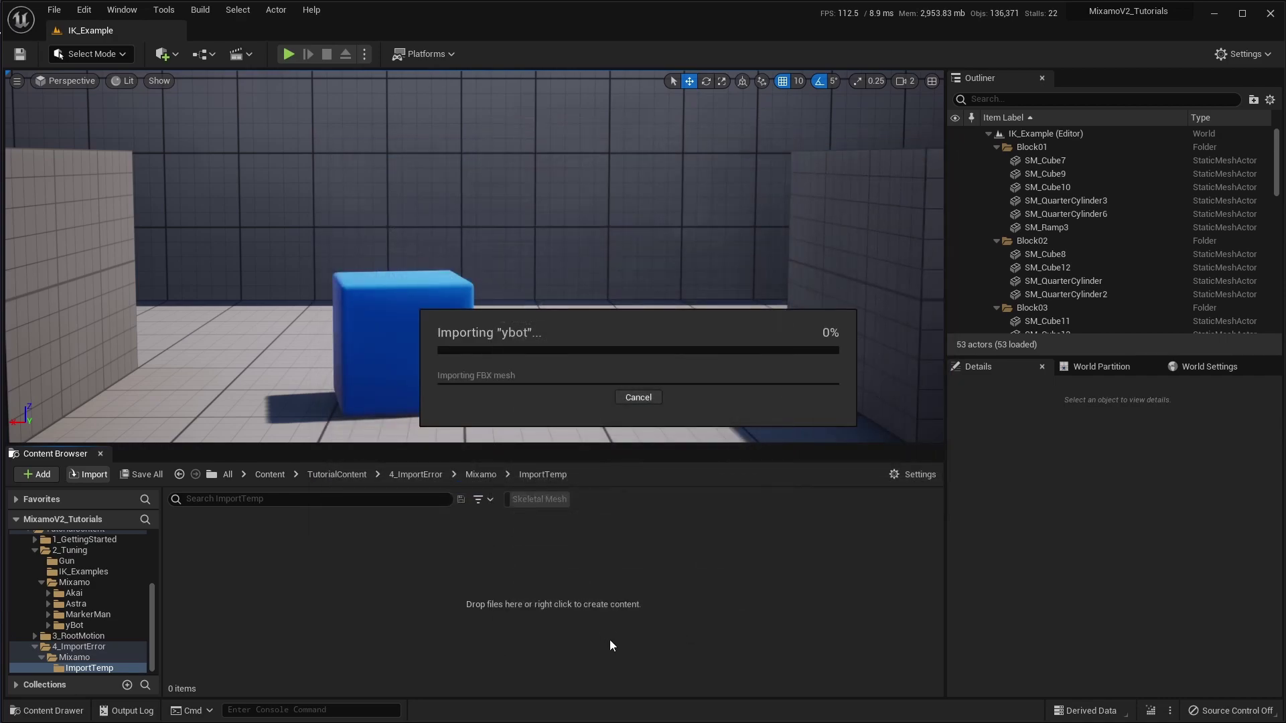
left_click(959, 179)
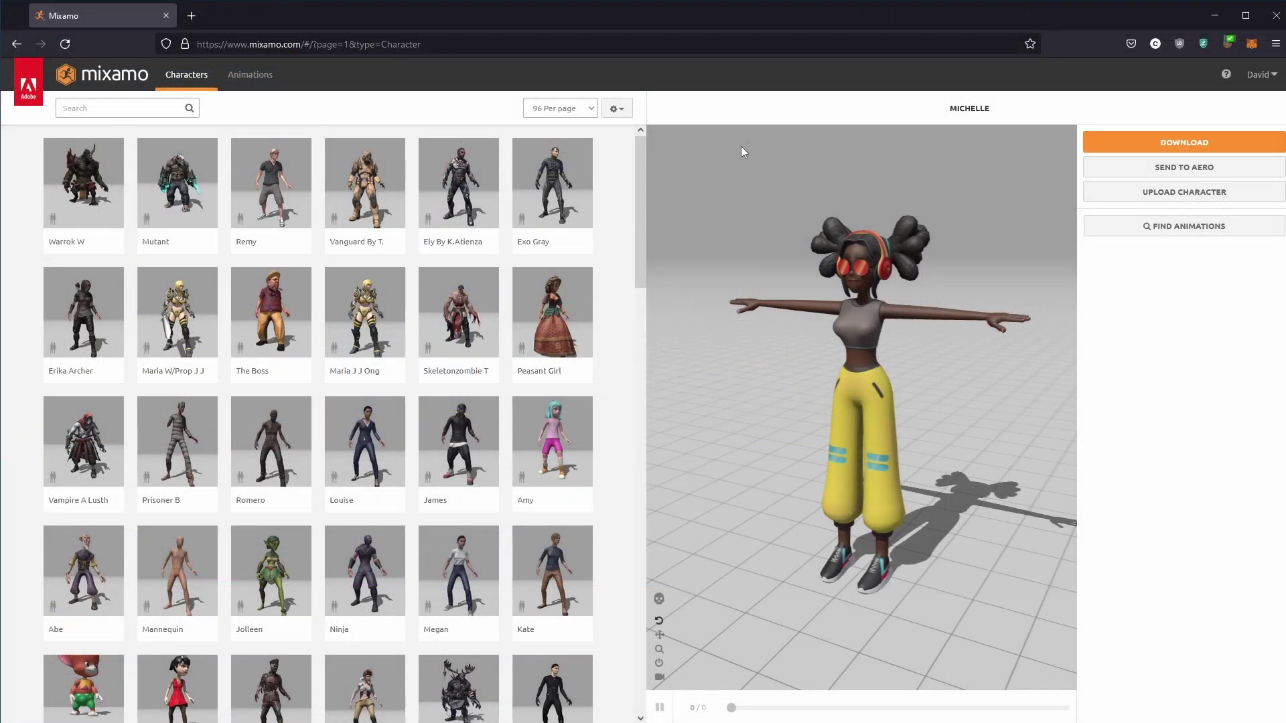
left_click_drag(645, 154, 634, 379)
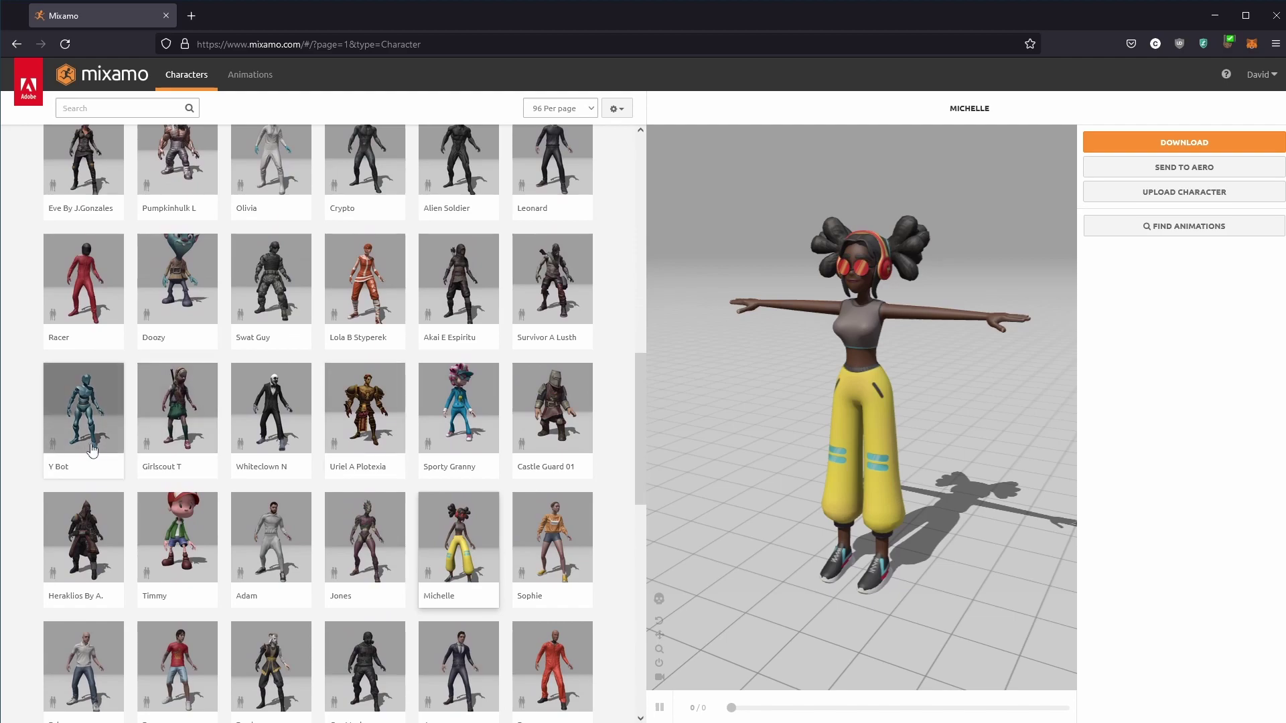
Choose Silly Dancing on Y Bot and set the download skin to Without Skin.
left_click(112, 450)
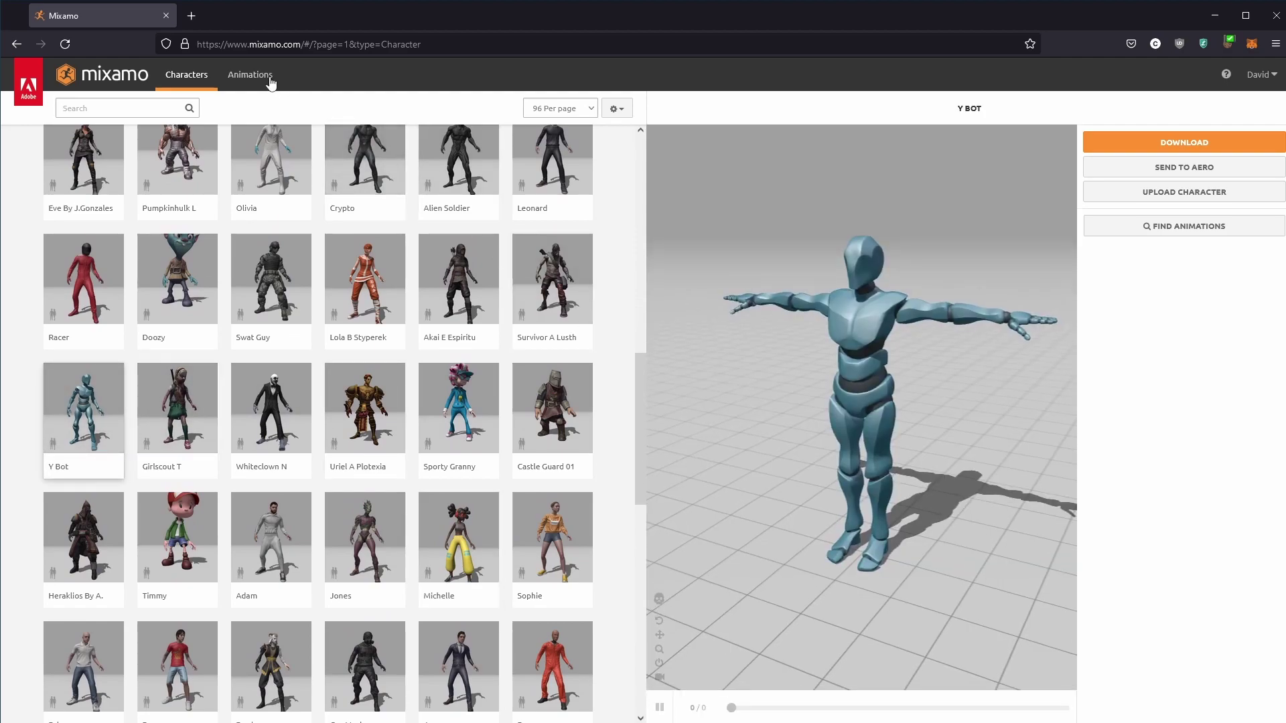
left_click(268, 78)
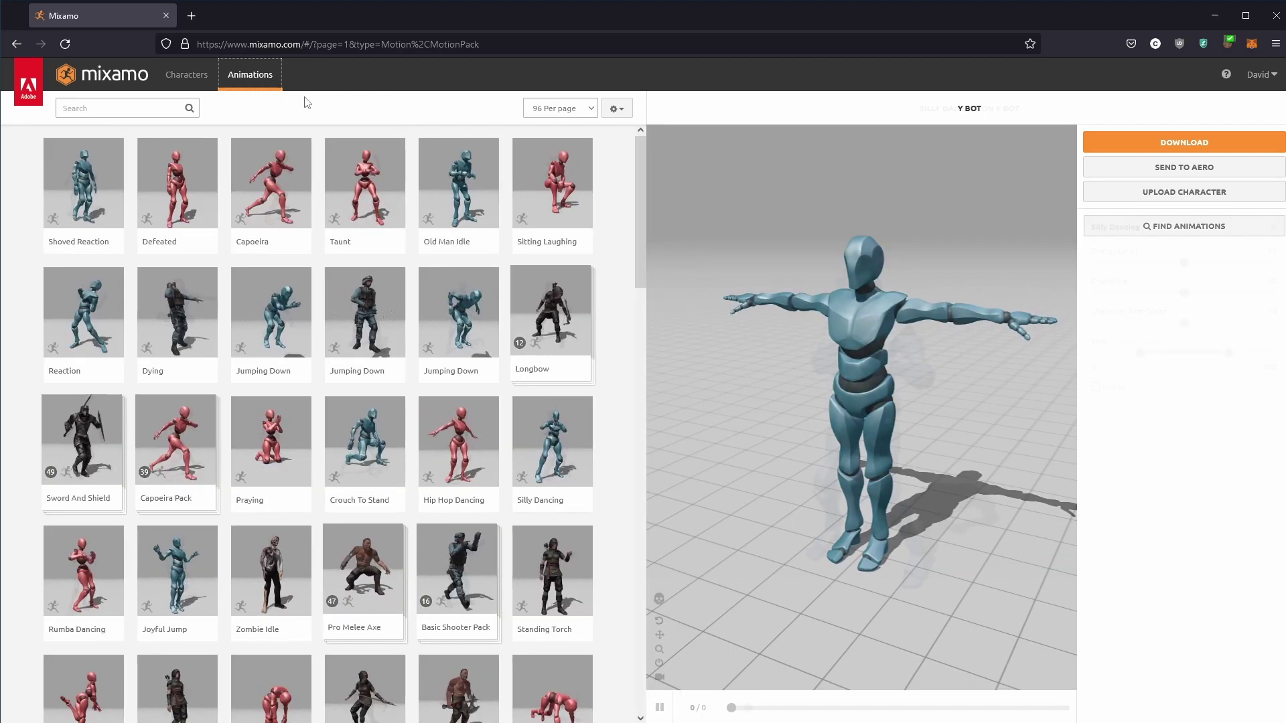
left_click(551, 452)
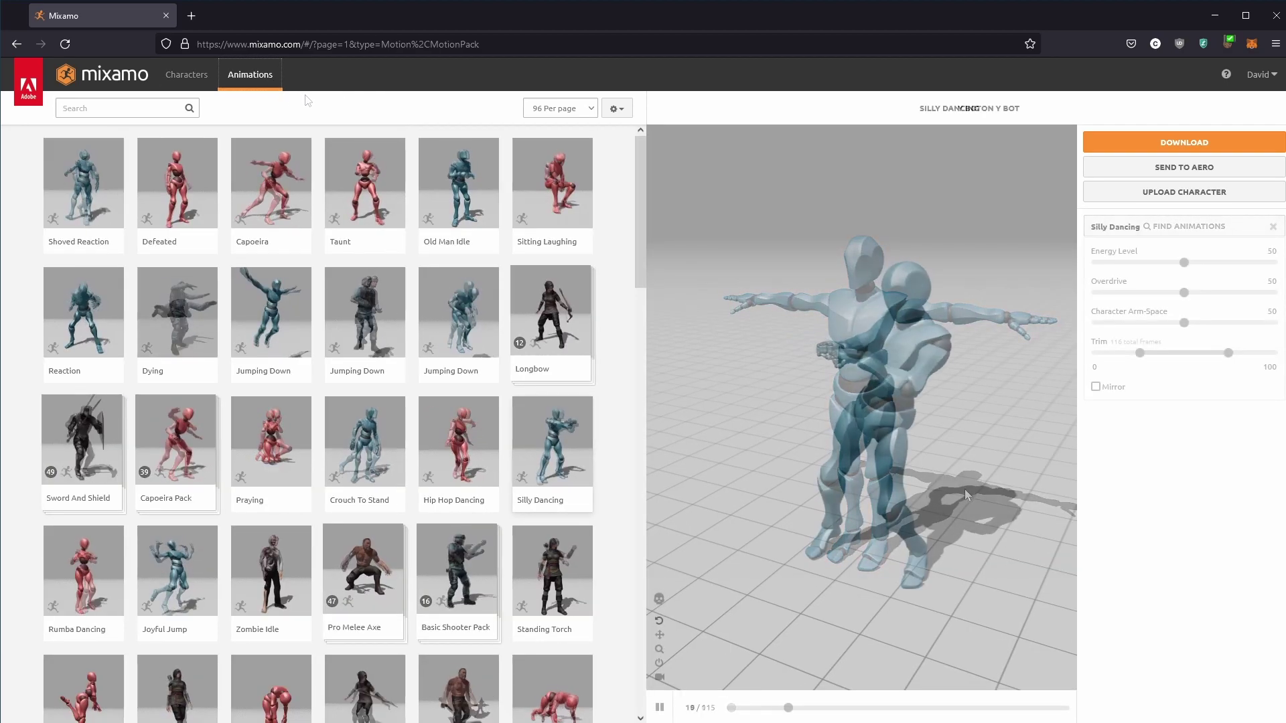
left_click(1162, 141)
left_click(799, 193)
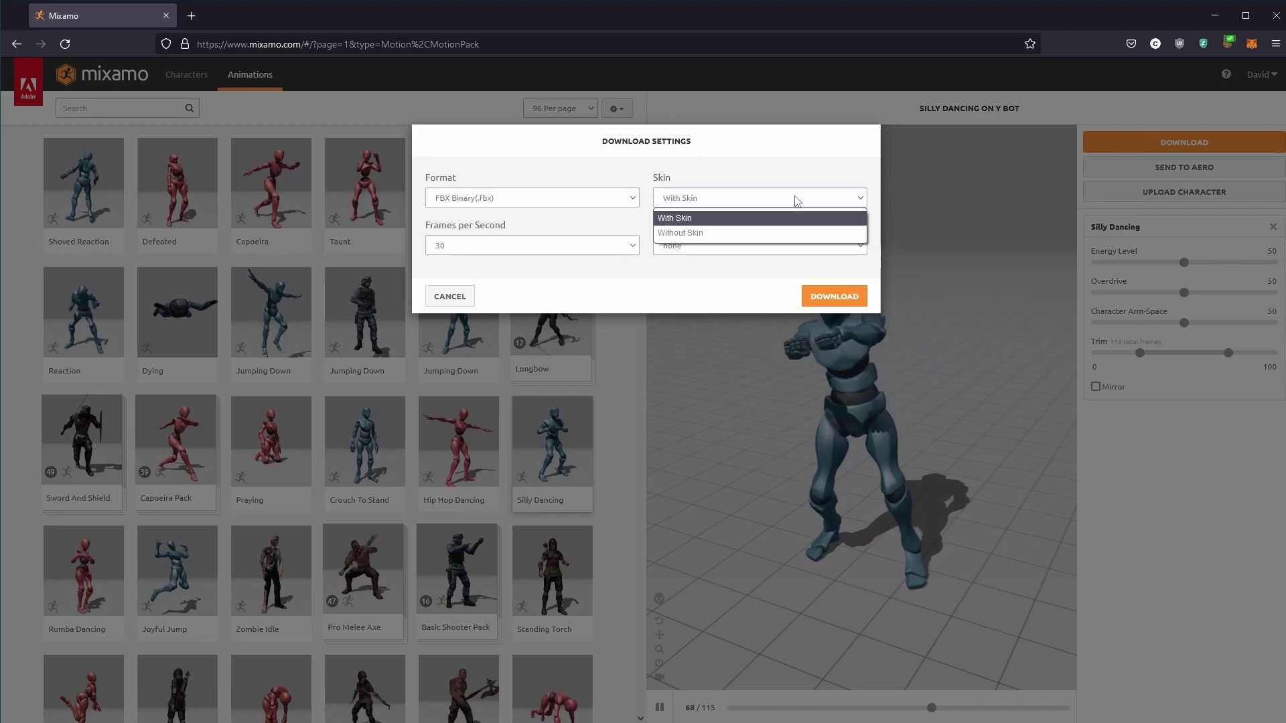
left_click(809, 231)
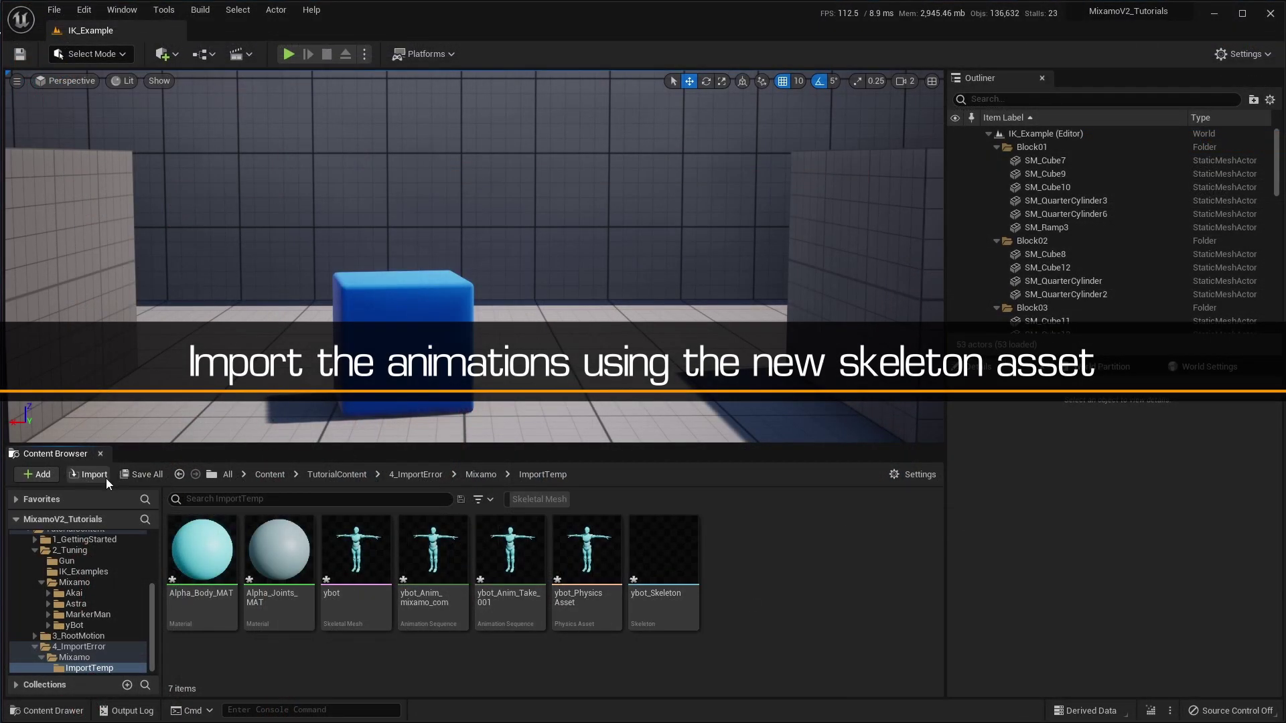
Import the locomotion FBX files, left strafe walking through walking, onto ybot_Skeleton.
left_click(106, 478)
left_click(547, 259)
left_click(529, 385, "shift")
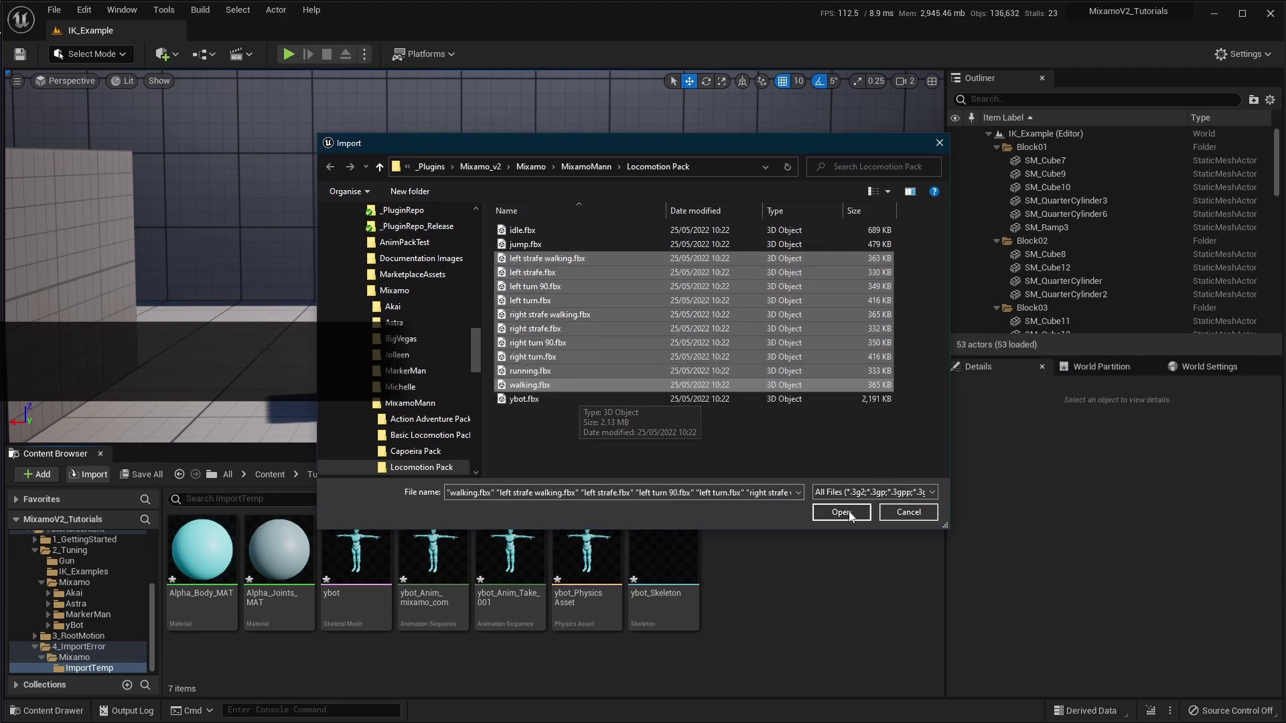
left_click(843, 513)
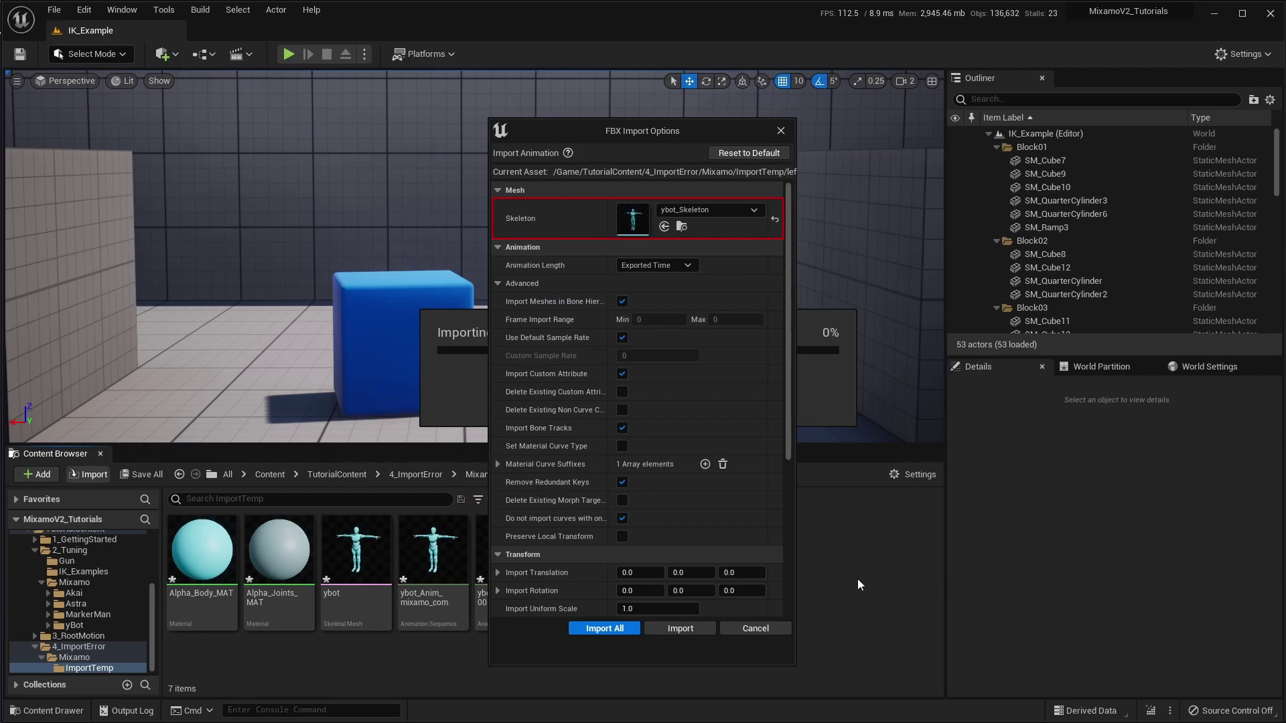
left_click(631, 630)
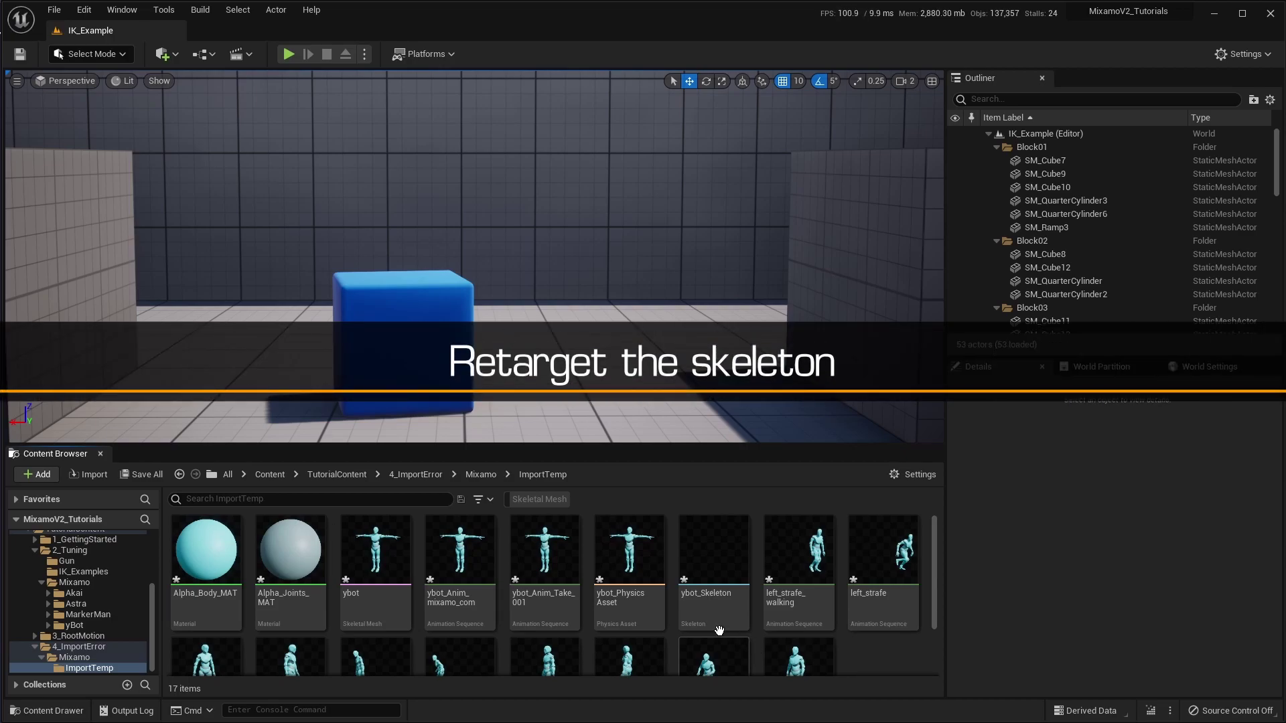
Retarget ybot_Skeleton from SK_Mannequin with Retarget Mixamo Skeleton Asset, accepting the IK_Mannequin overwrite.
right_click(705, 601)
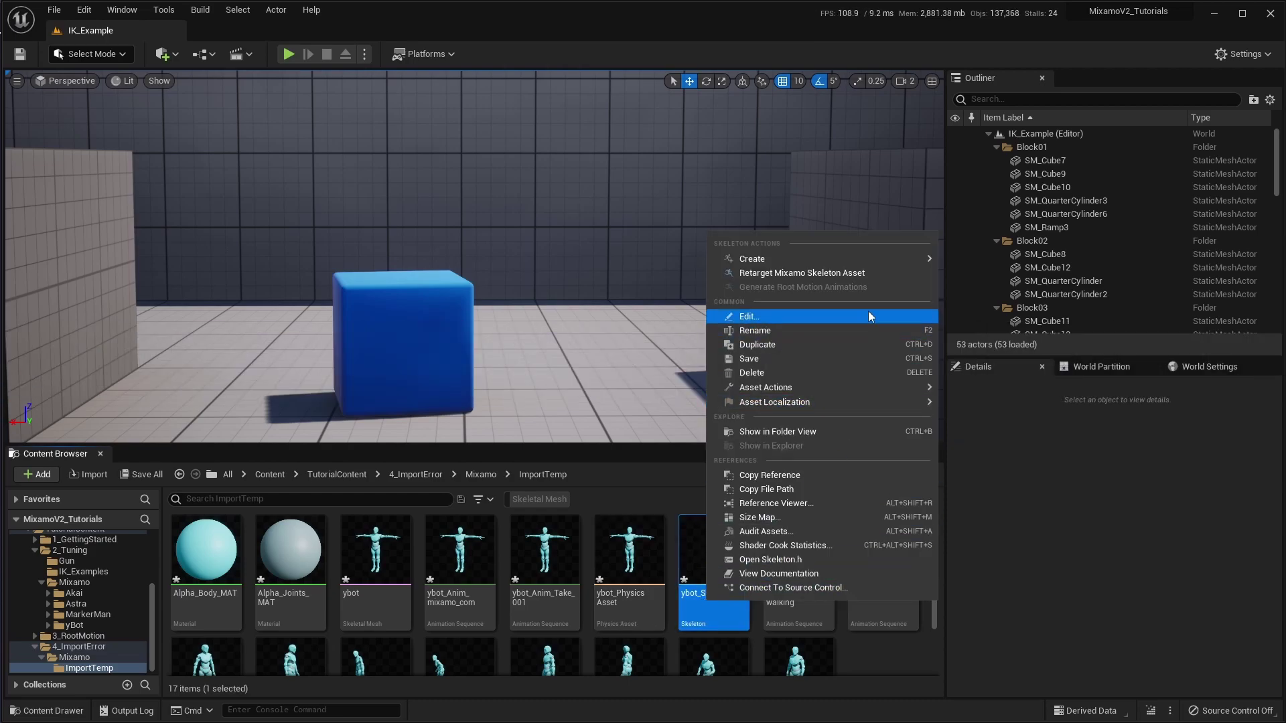
left_click(884, 273)
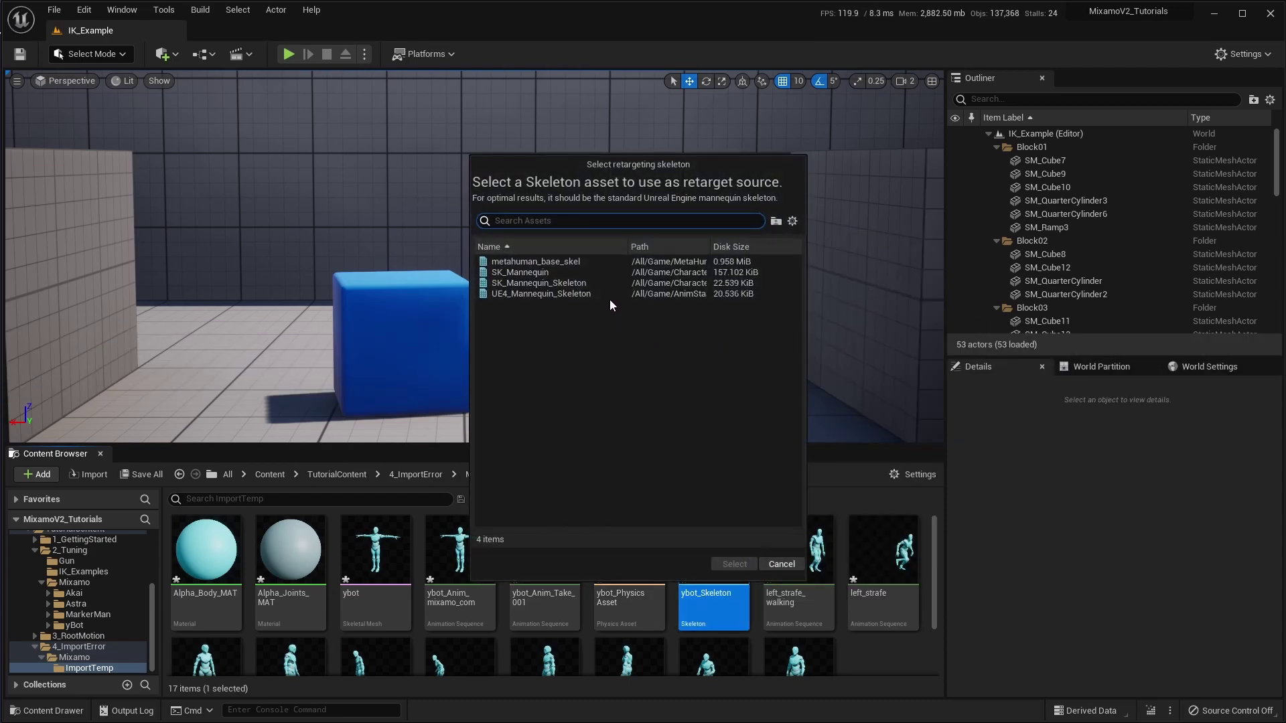
left_click(600, 272)
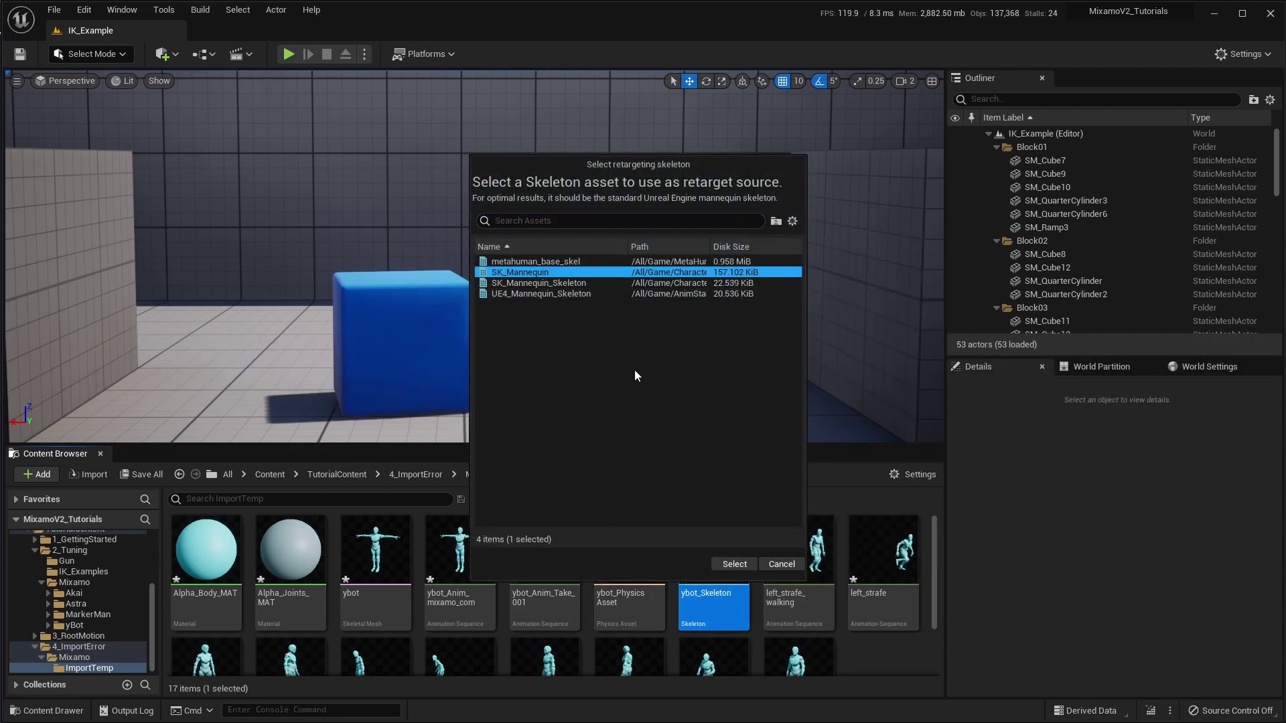
left_click(720, 564)
left_click(694, 524)
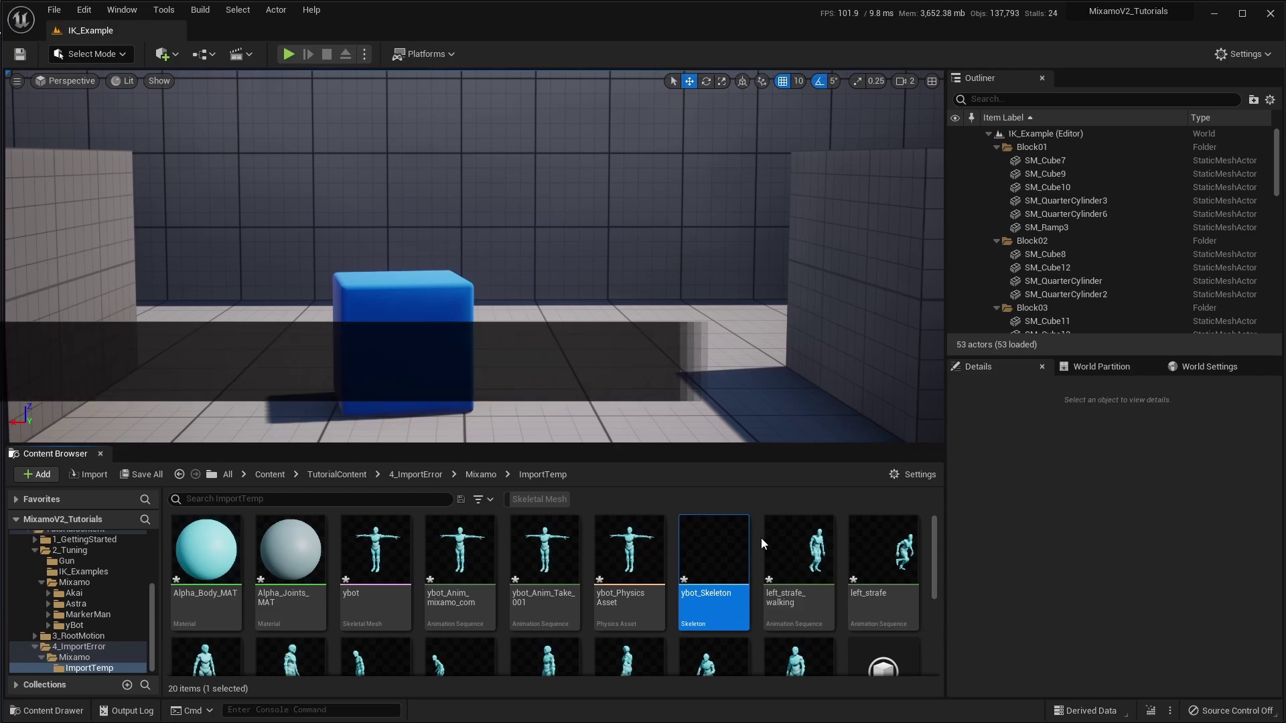
Open the animations from left_strafe_walking through walking in Bulk Edit via Property Matrix.
left_click(789, 565)
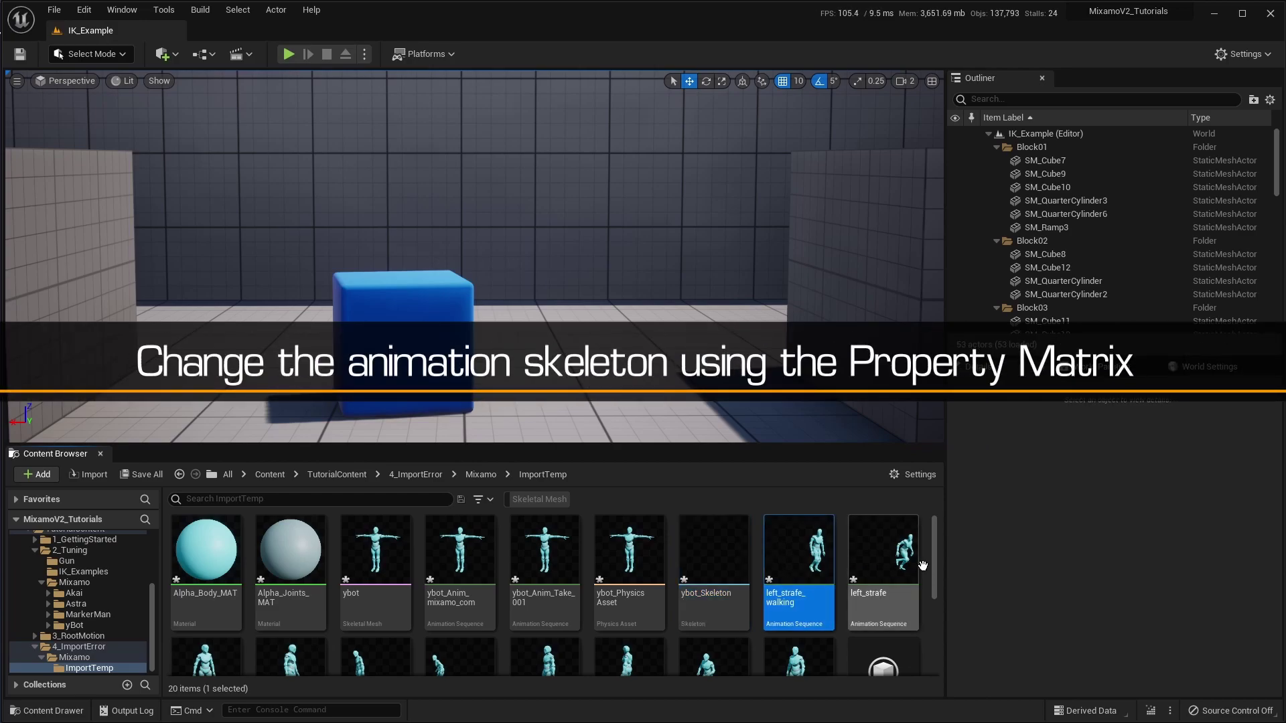
left_click_drag(934, 551, 938, 576)
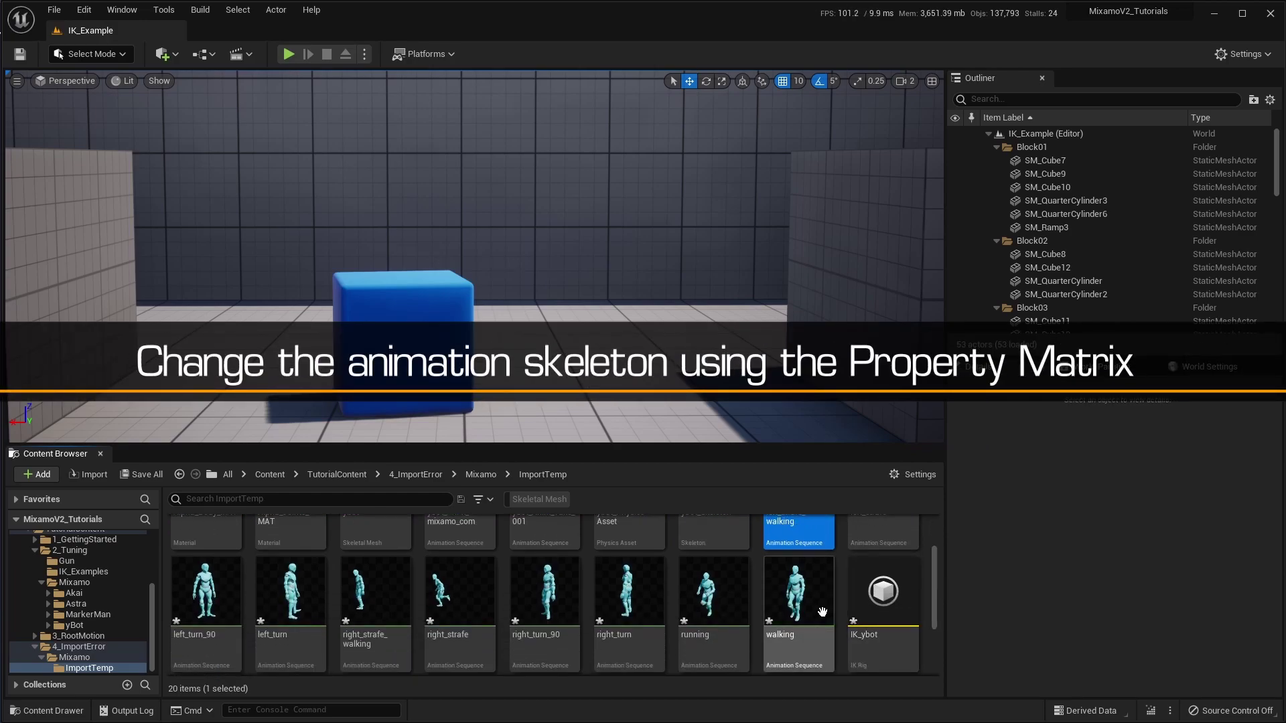
left_click(799, 595, "shift")
right_click(551, 611)
mouse_move(614, 412)
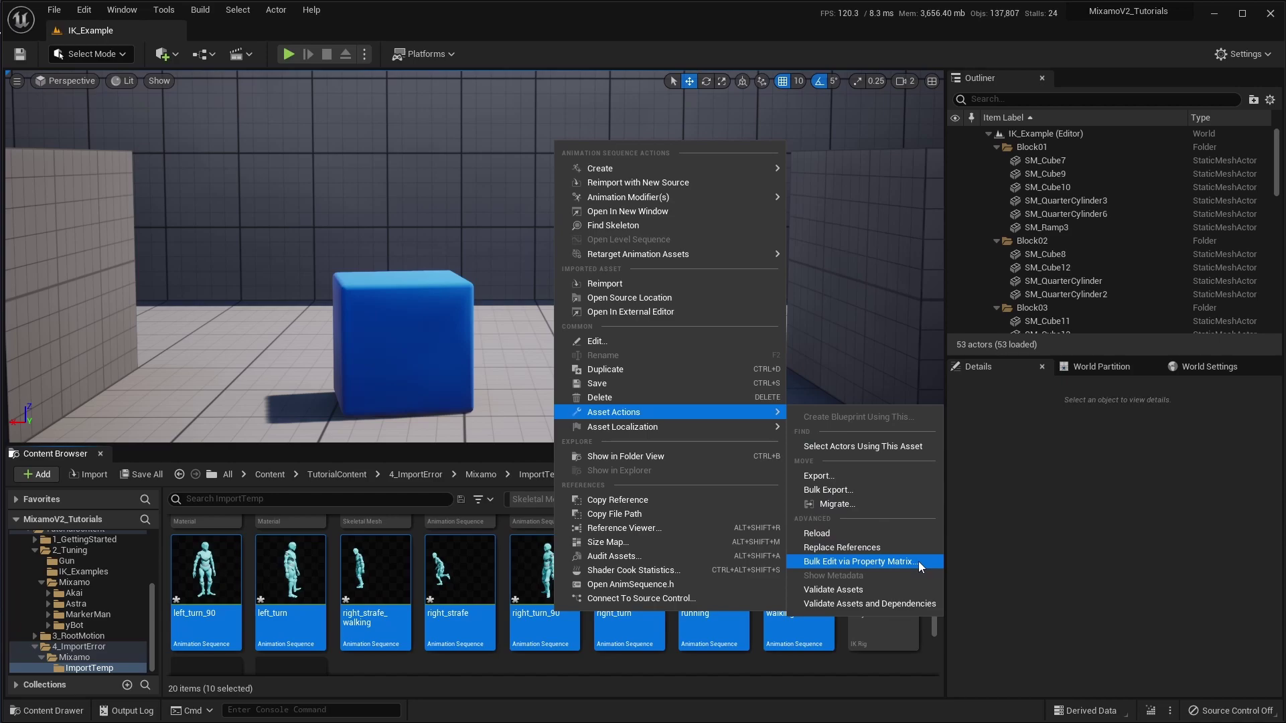
left_click(896, 562)
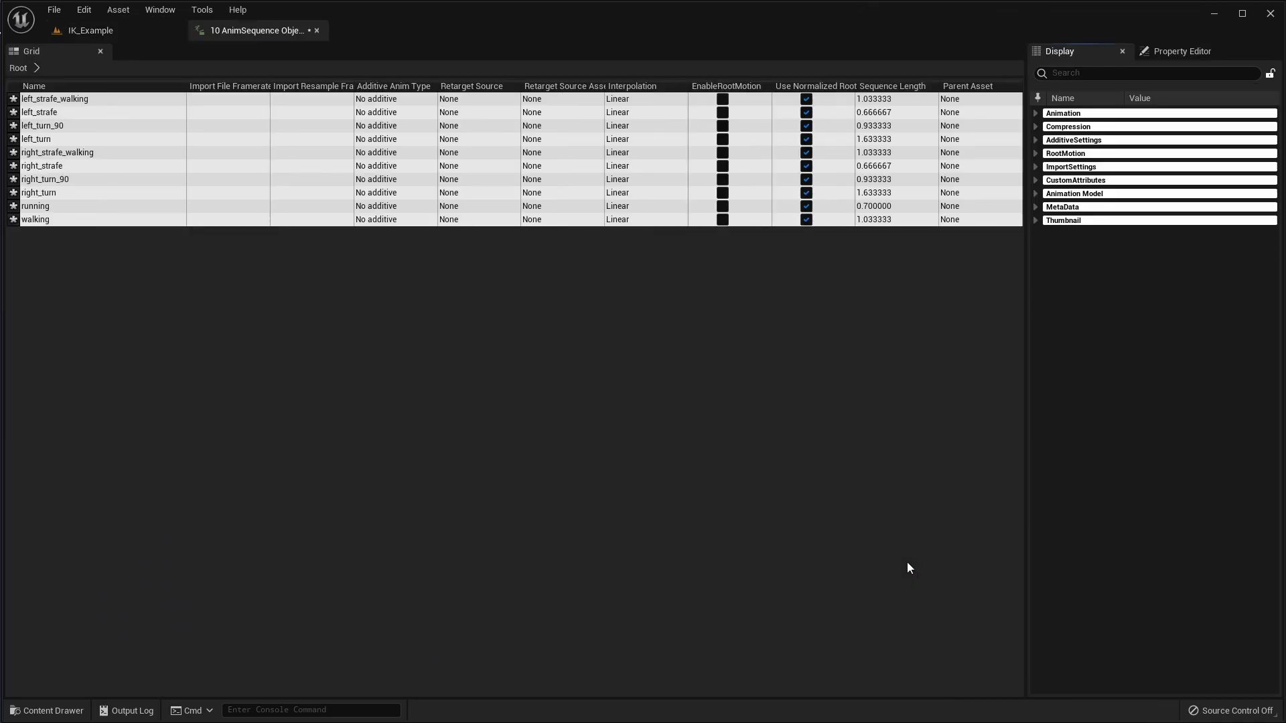
Set the Animation Skeleton property to Mixamo's ybot_Skeleton, then close the Property Matrix.
left_click(1038, 114)
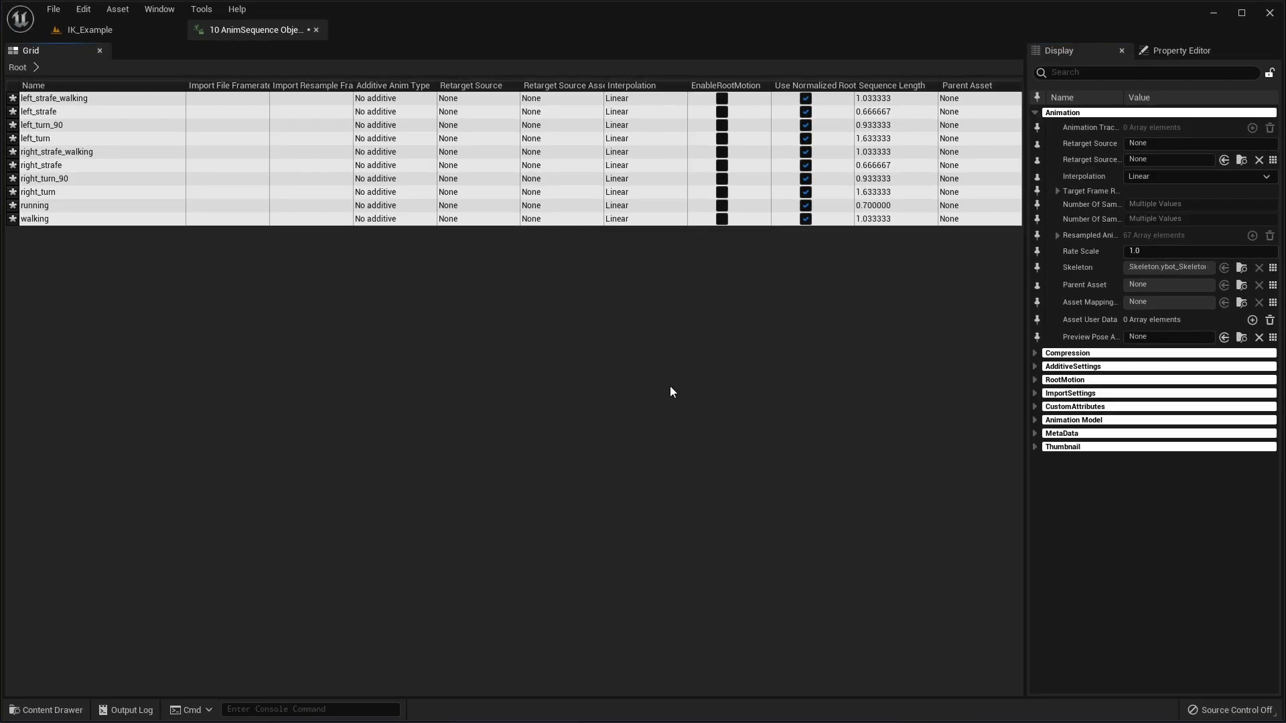
left_click(1273, 269)
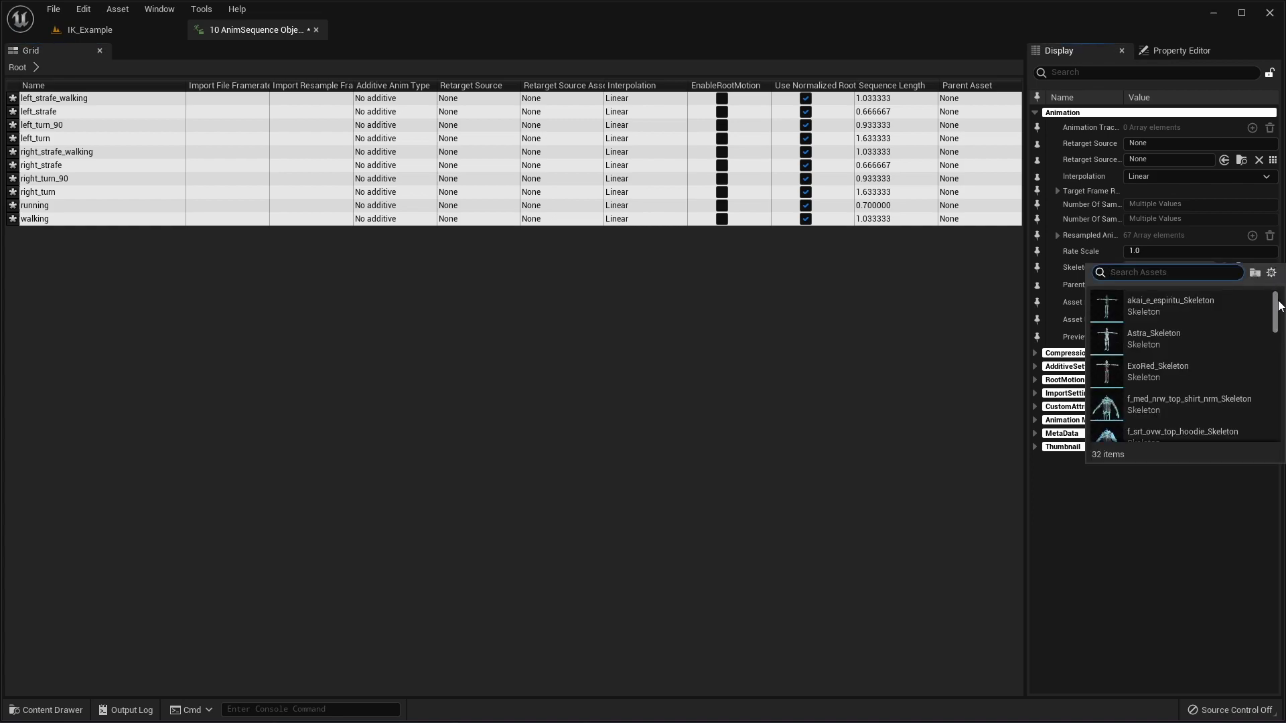
left_click_drag(1279, 305, 1281, 434)
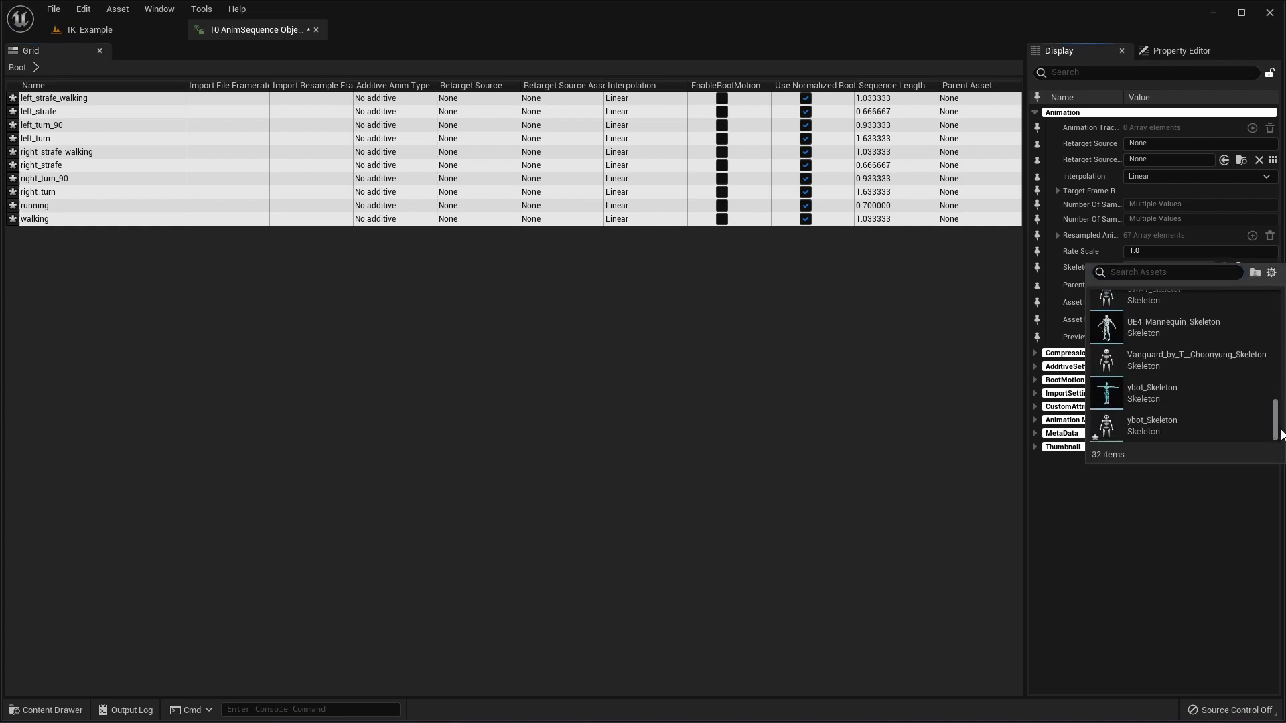
left_click(1204, 400)
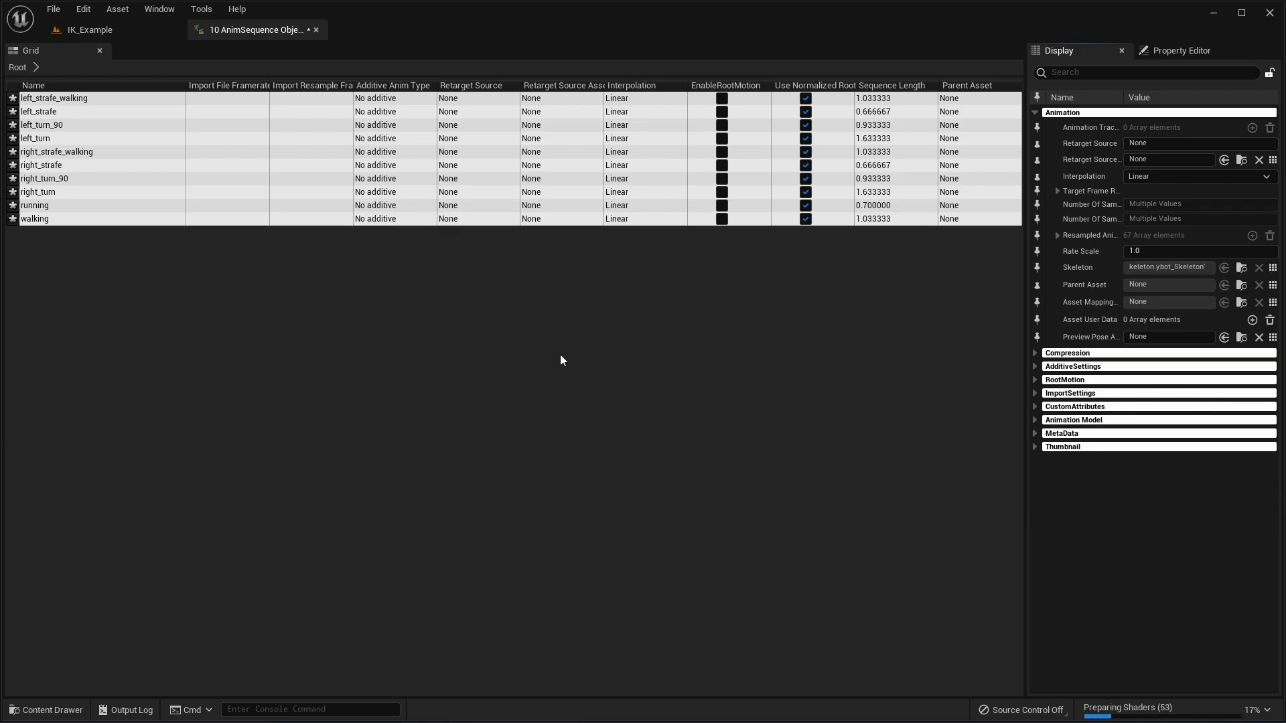
left_click(317, 29)
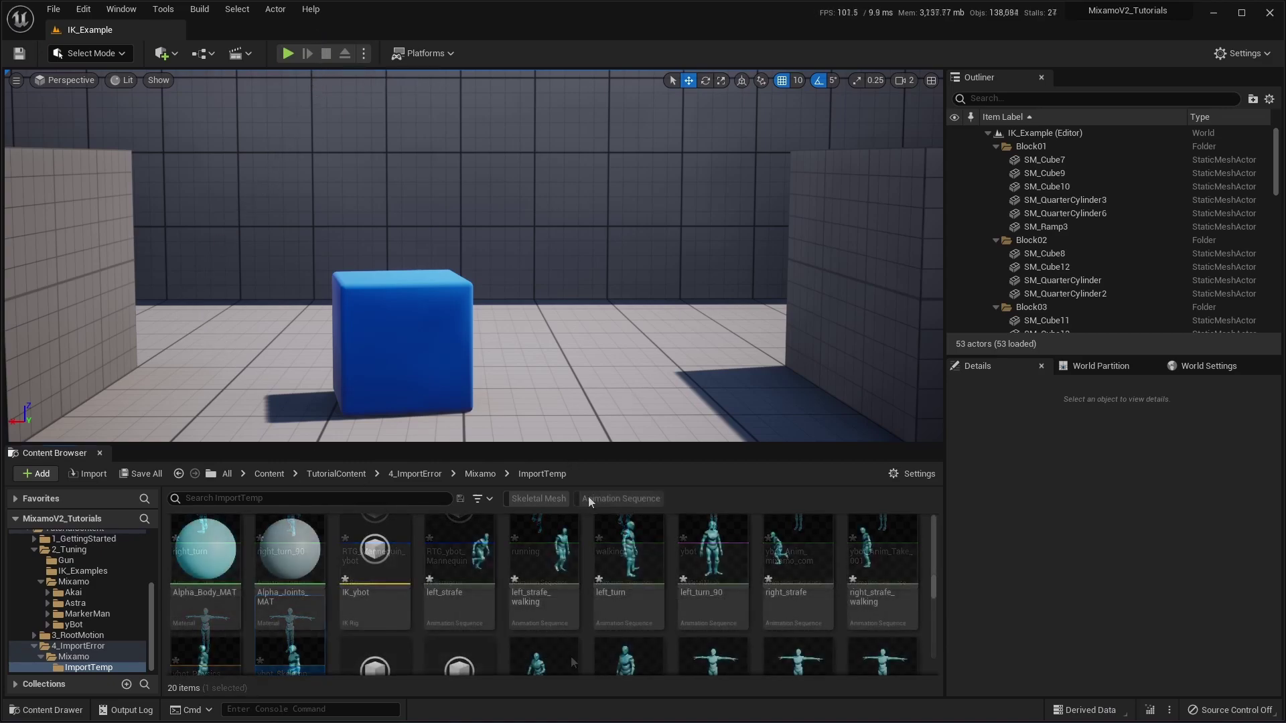
Move the ten filtered animation sequences into the Mixamo folder.
left_click(600, 498)
left_click(205, 563)
left_click(206, 658, "shift")
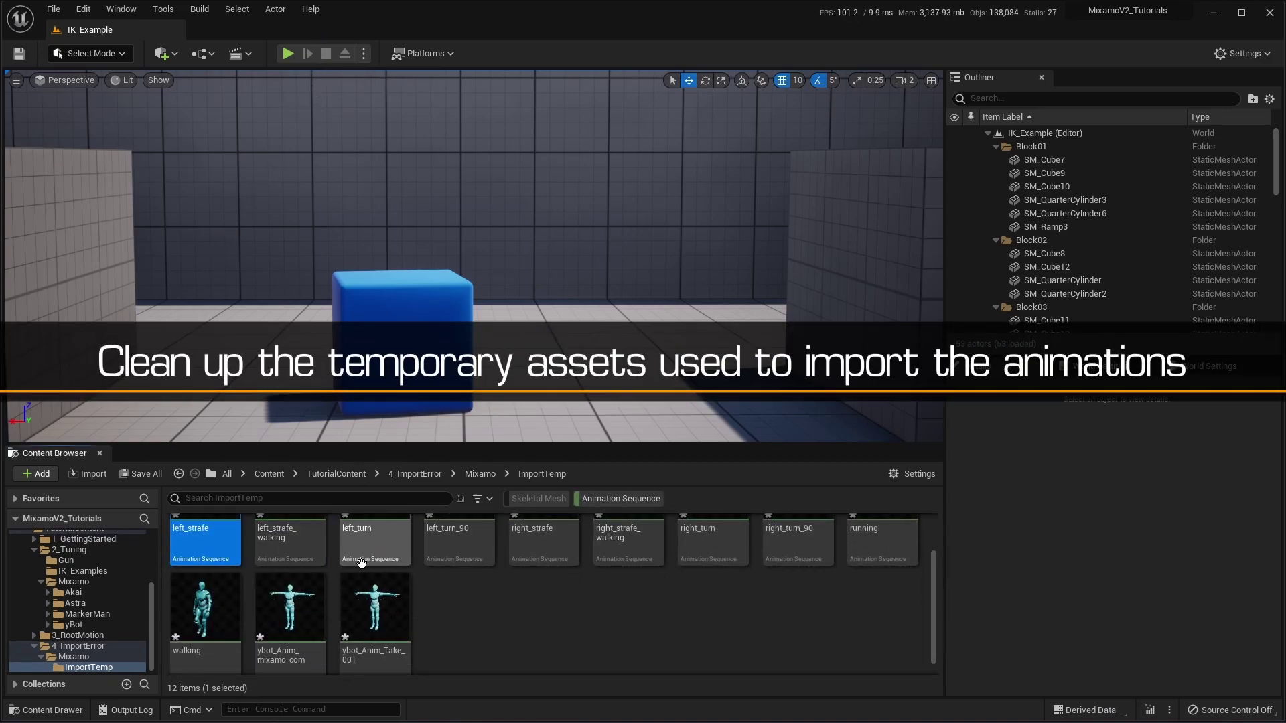
left_click_drag(214, 607, 84, 659)
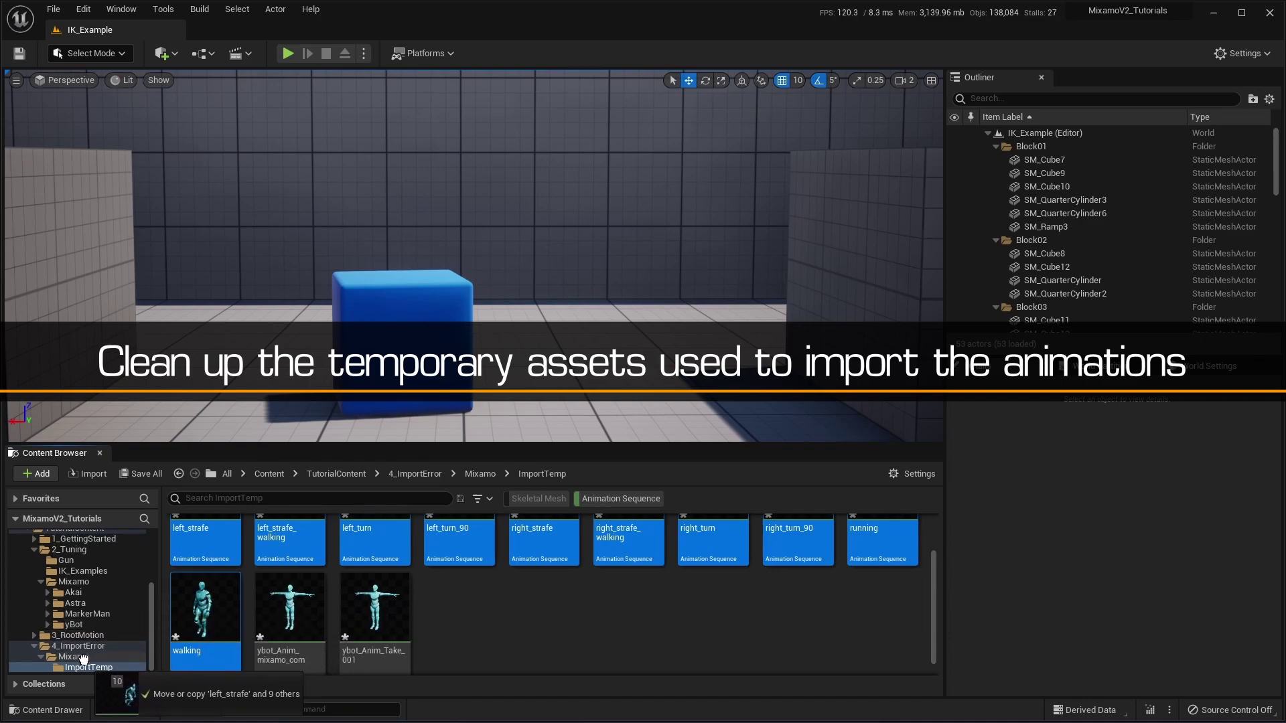
left_click(131, 688)
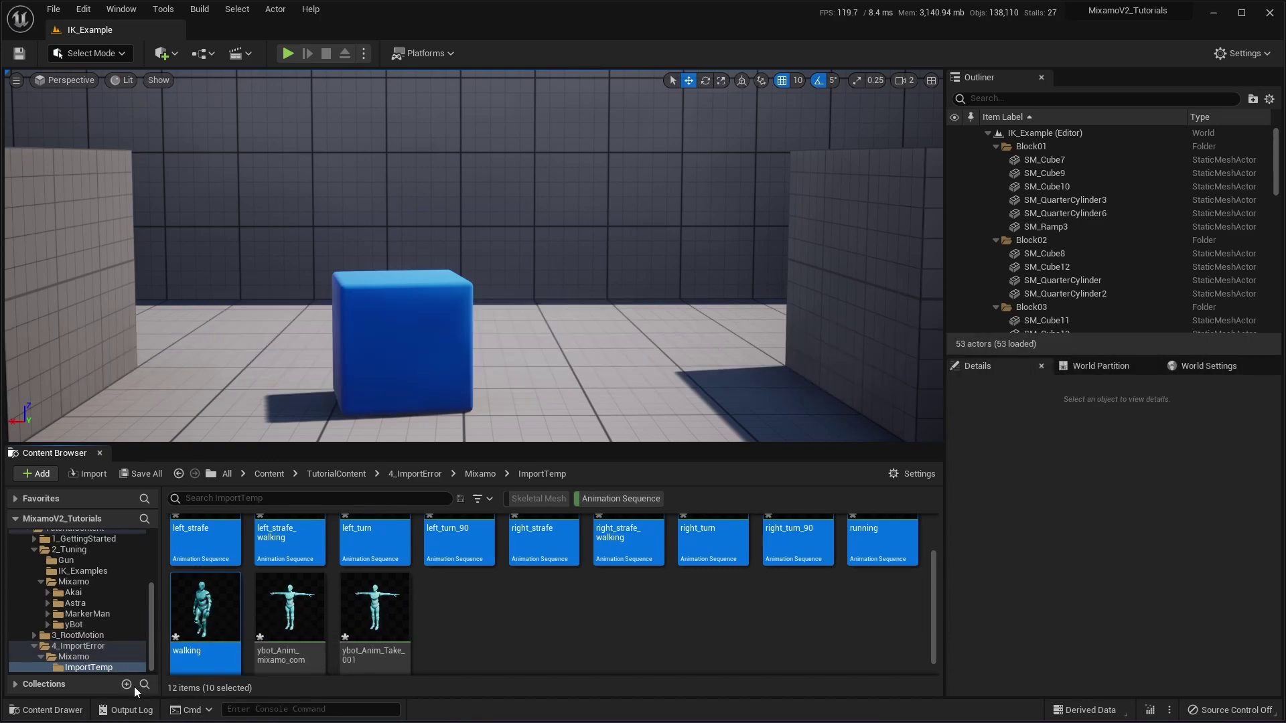
Delete the ImportTemp folder and its temporary assets, then open left_strafe for preview.
left_click(73, 657)
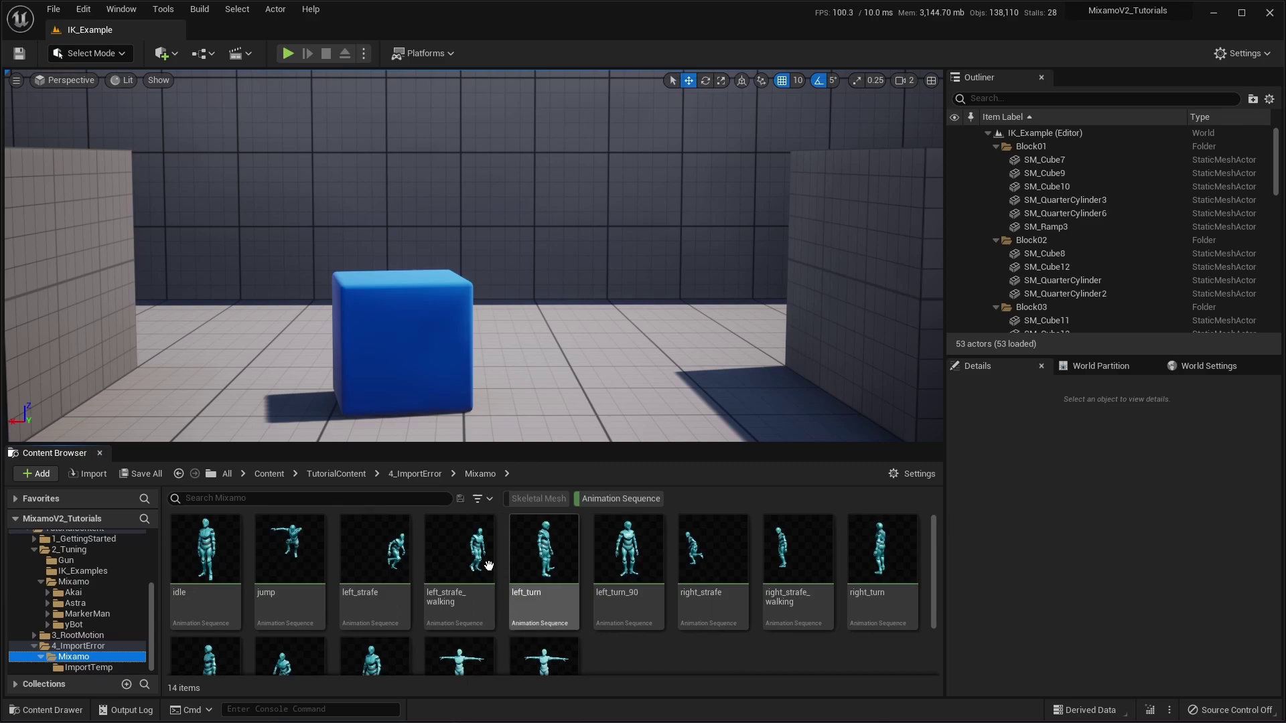
left_click(205, 558)
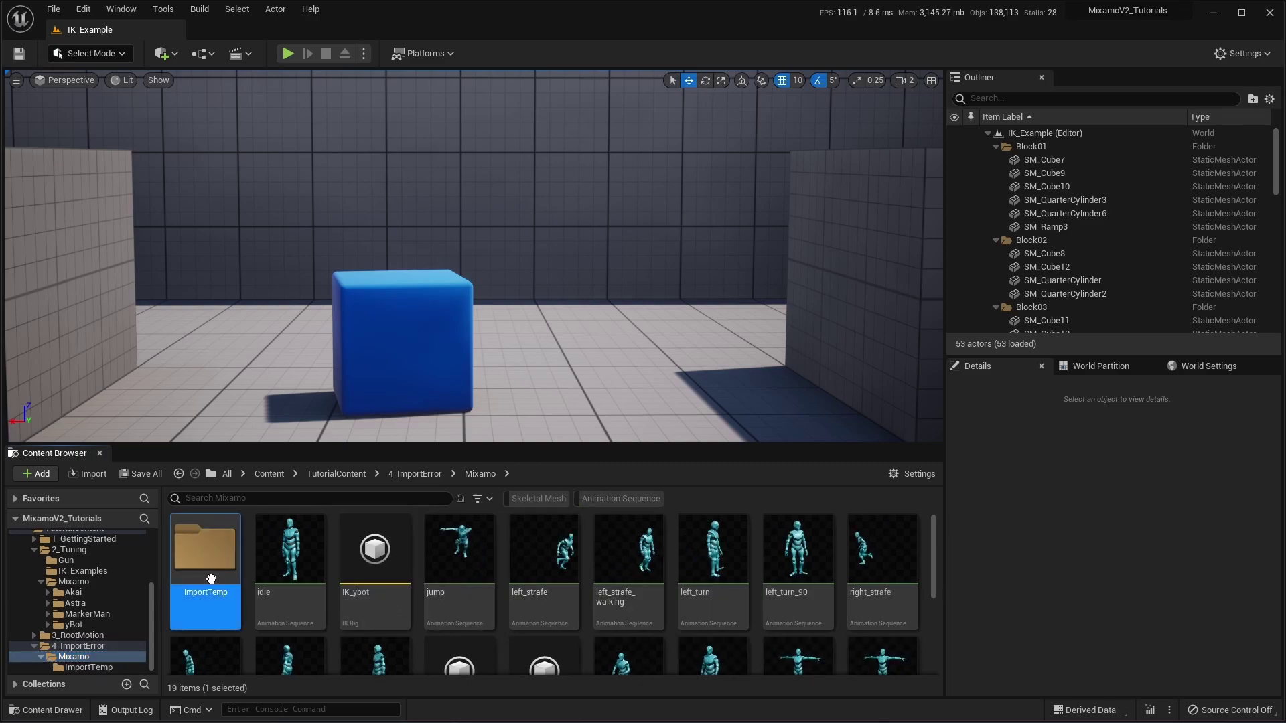
key("Delete")
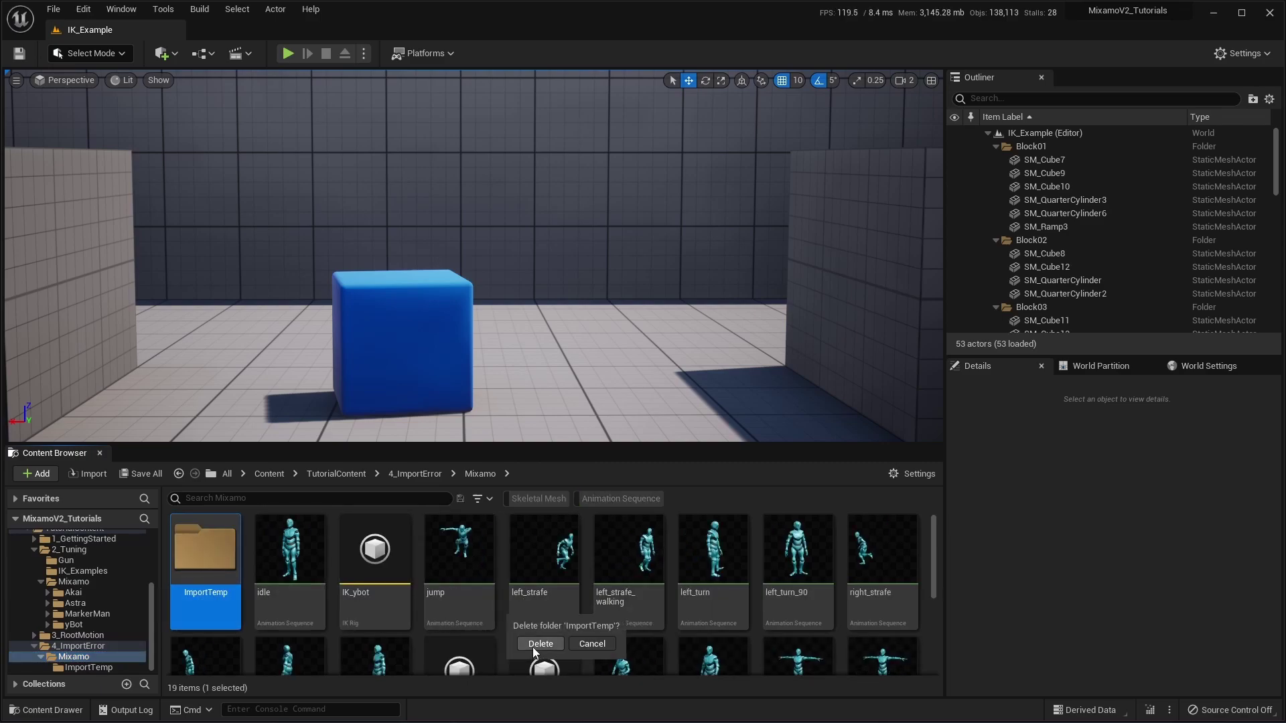
left_click(540, 644)
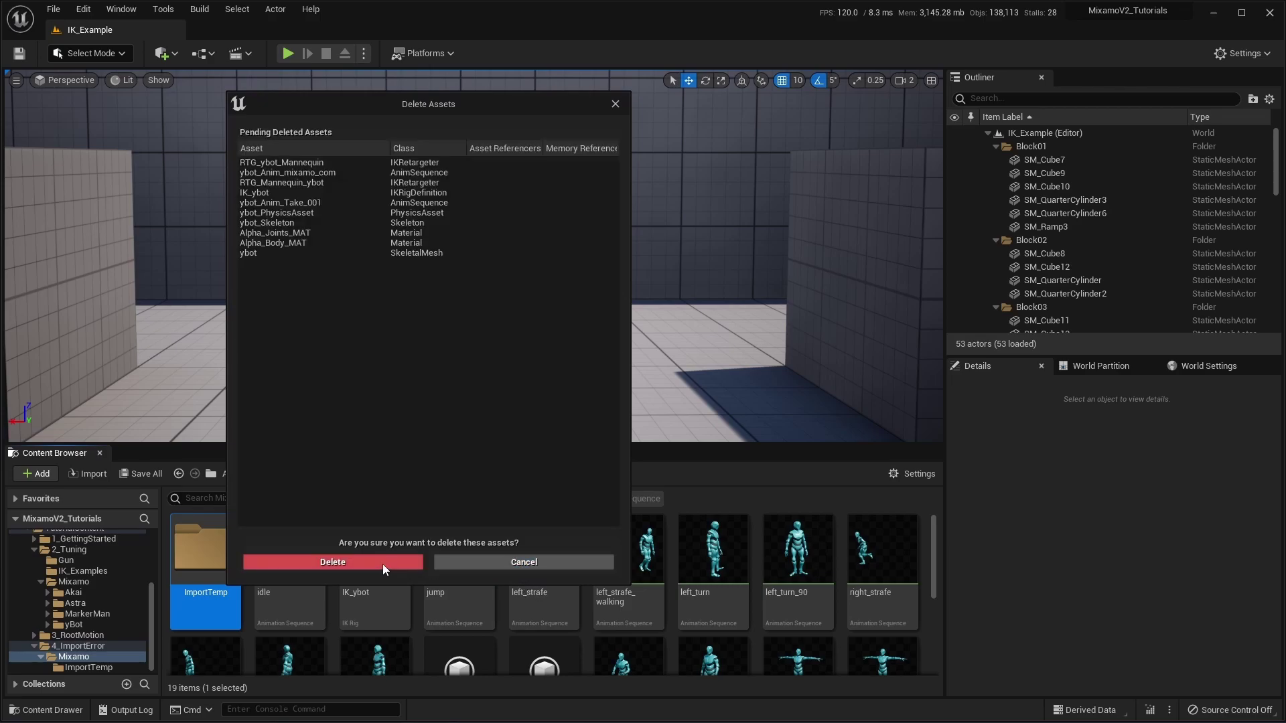
left_click(383, 564)
left_click(369, 585)
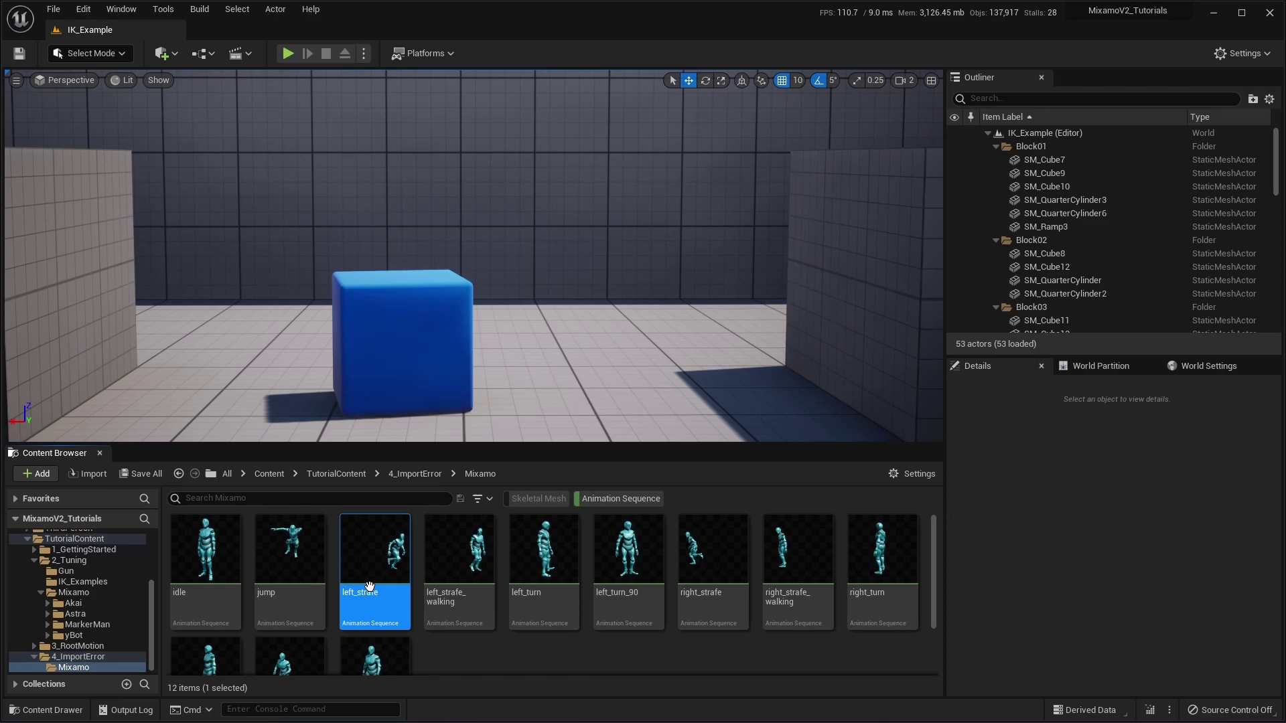
double_click(368, 586)
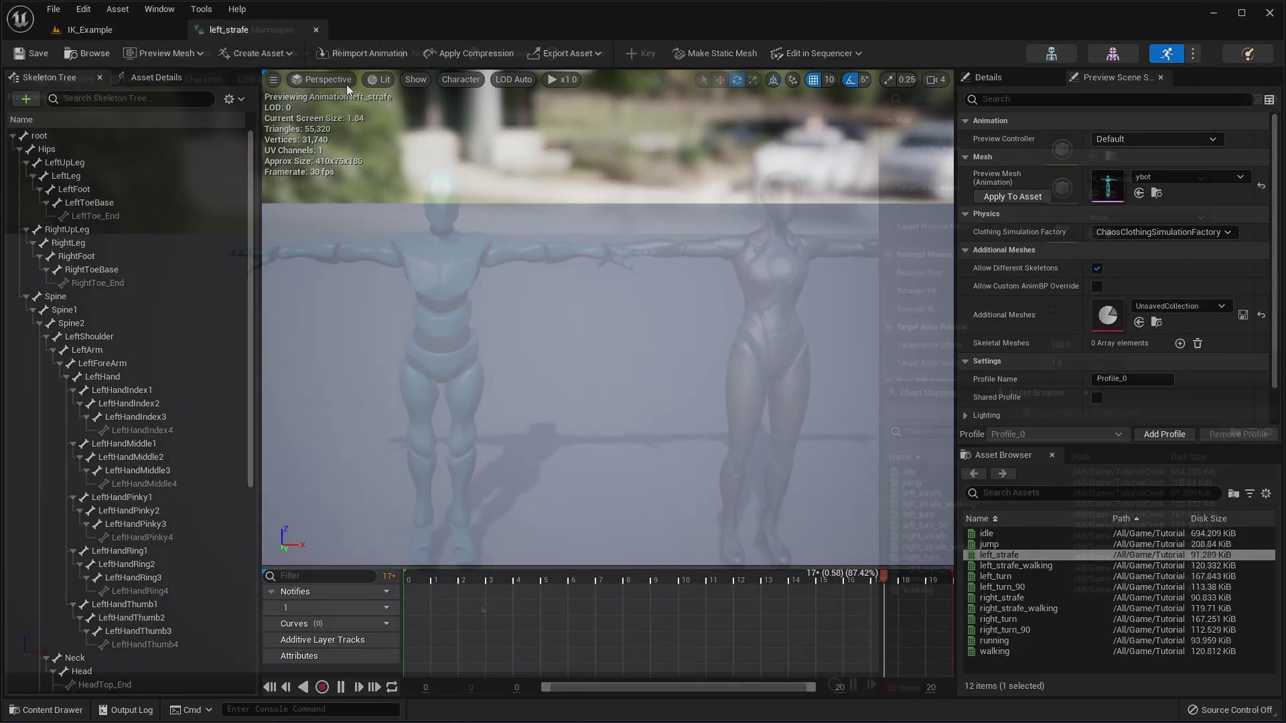